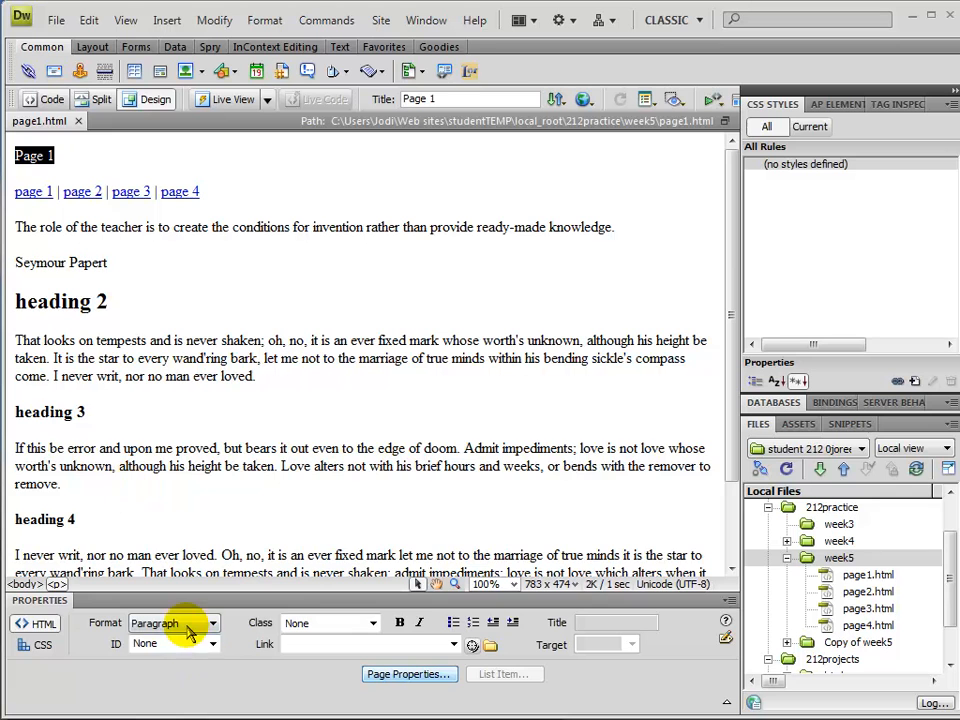
Step: Format the "Page 1" title line as Heading 1
click(180, 665)
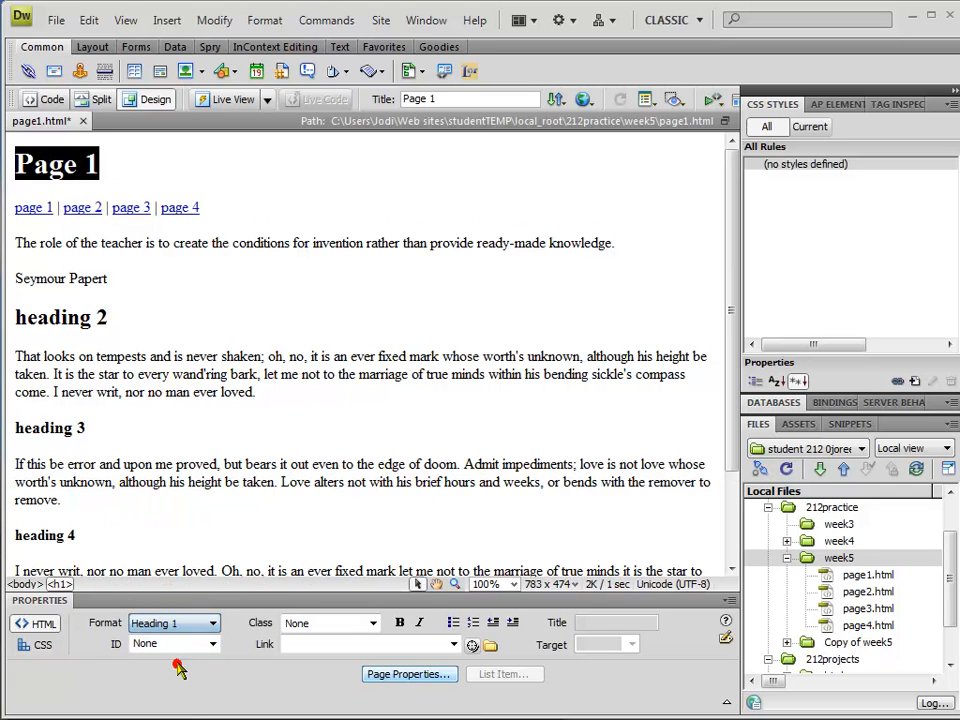
click(236, 358)
Step: Check which format the title, the subheadings, the navigation line and the body paragraphs use
click(20, 162)
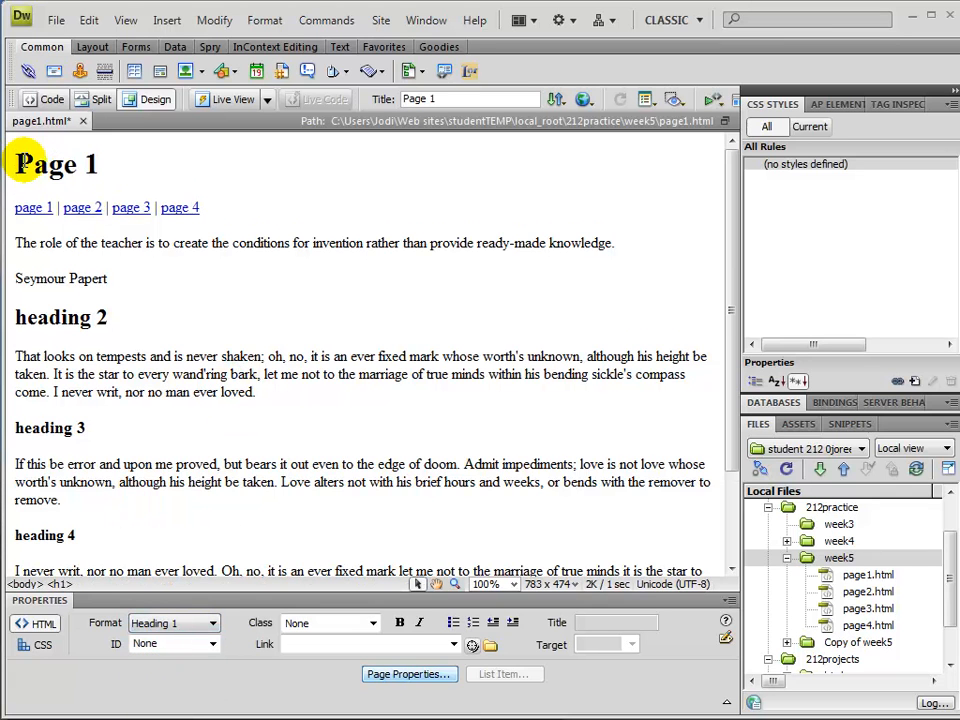
click(39, 316)
click(30, 430)
click(38, 537)
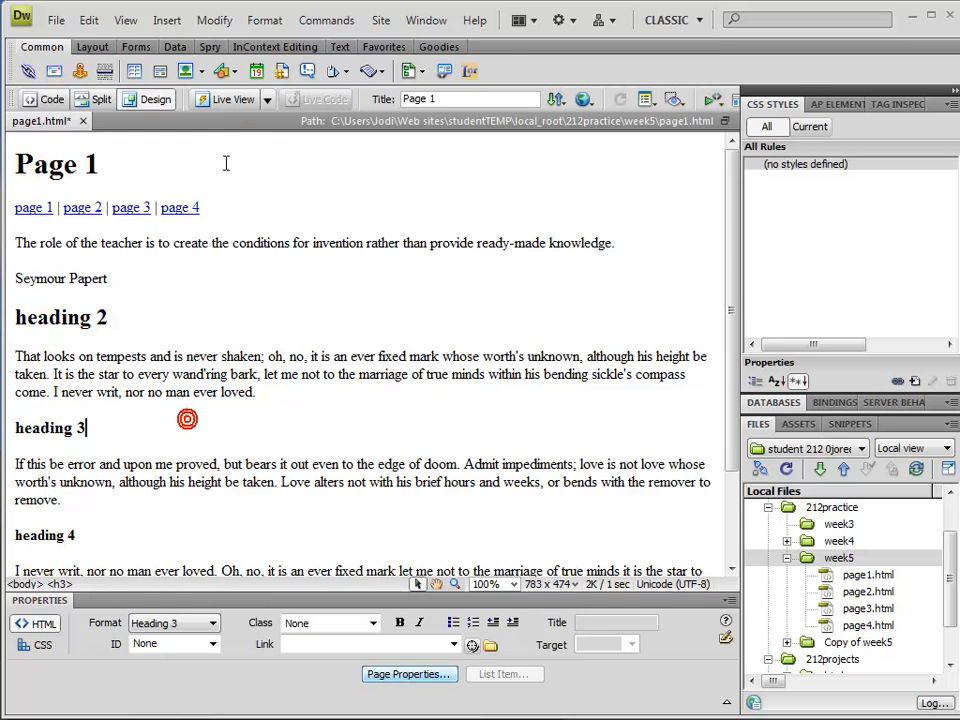
triple_click(223, 209)
click(190, 355)
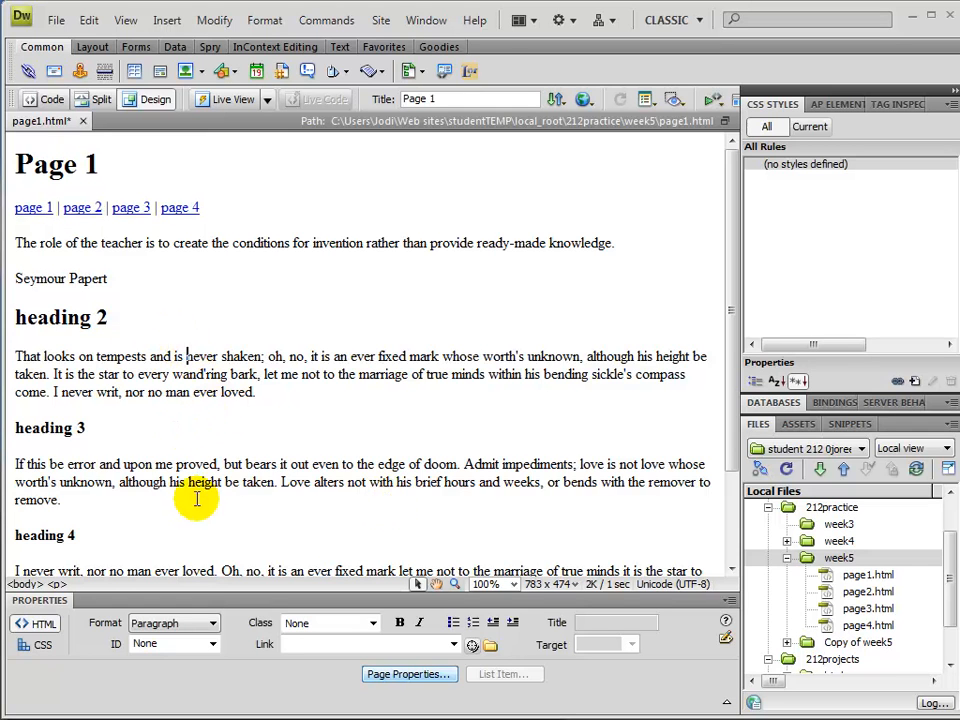
click(261, 409)
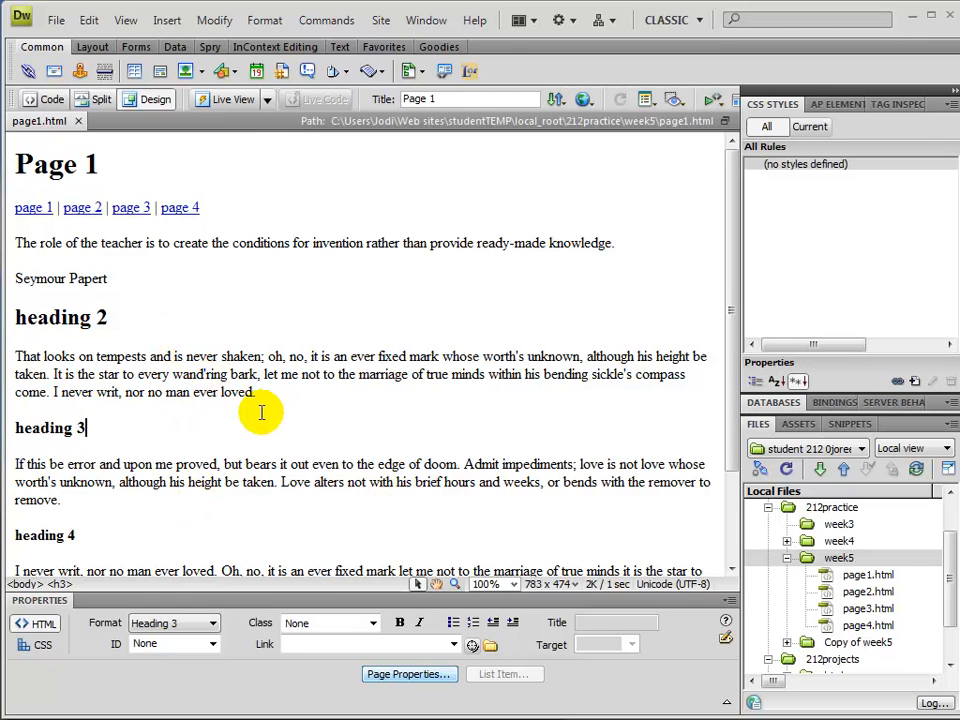
Step: Preview page1.html in Firefox and test the page 1, page 2, page 3 and page 4 navigation links
key(F12)
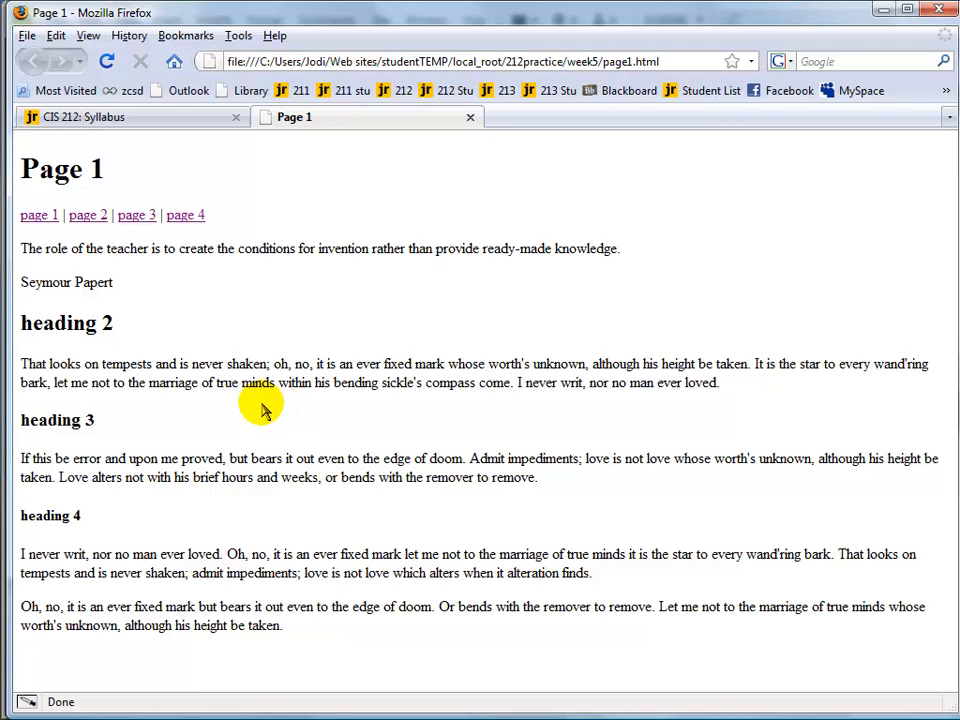
click(28, 216)
click(86, 215)
click(135, 215)
click(185, 216)
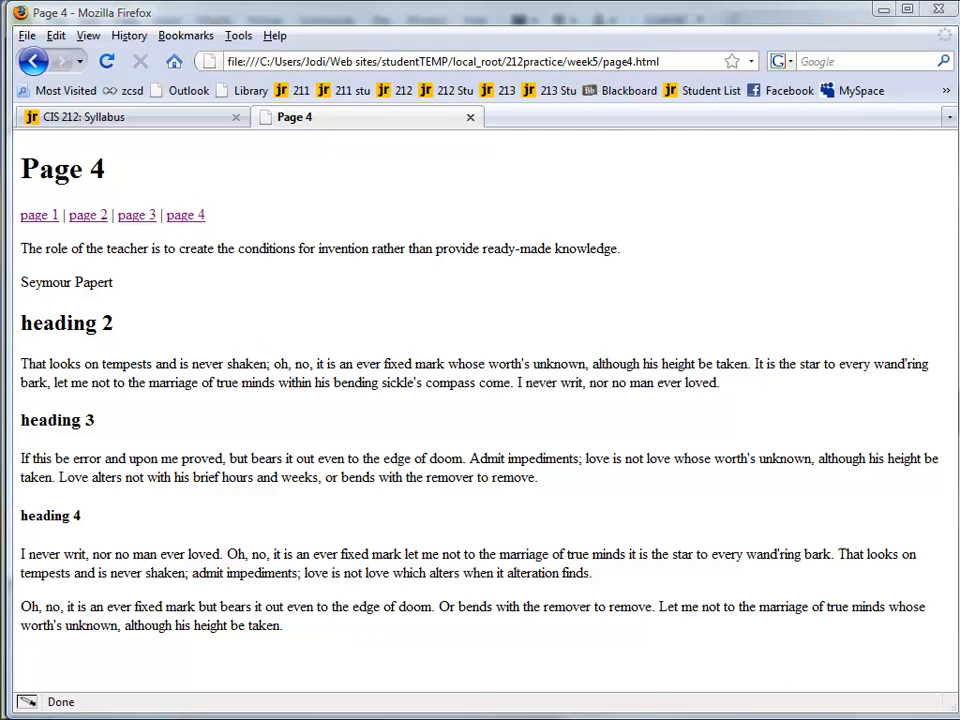
Step: Return to Dreamweaver and set the page font to Verdana, Geneva, sans-serif in the CSS appearance page properties
key(alt+Tab)
click(435, 425)
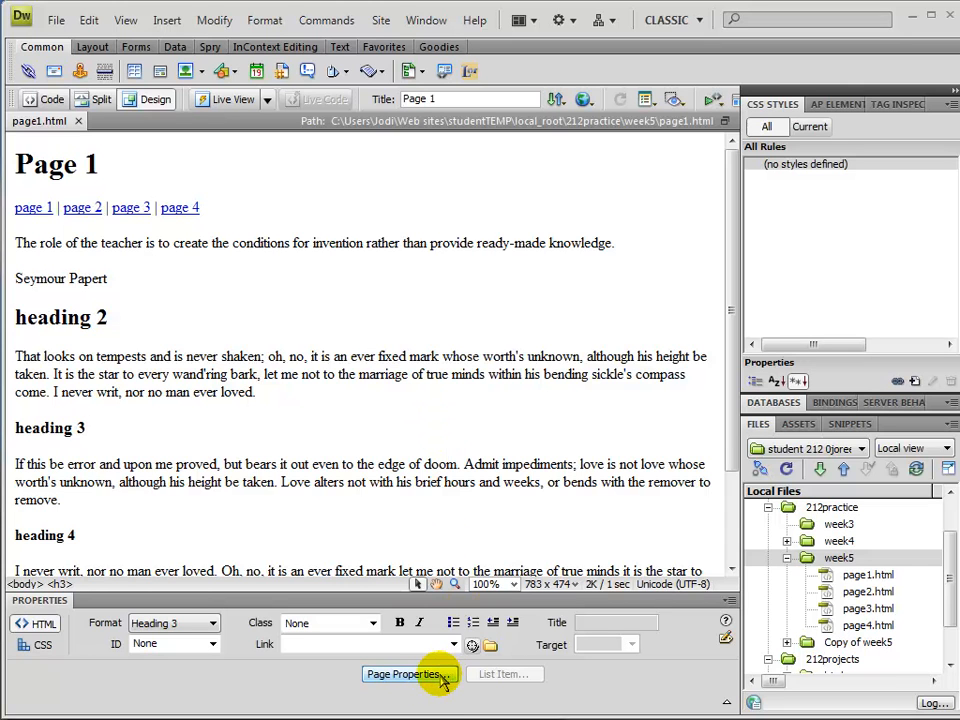
click(347, 464)
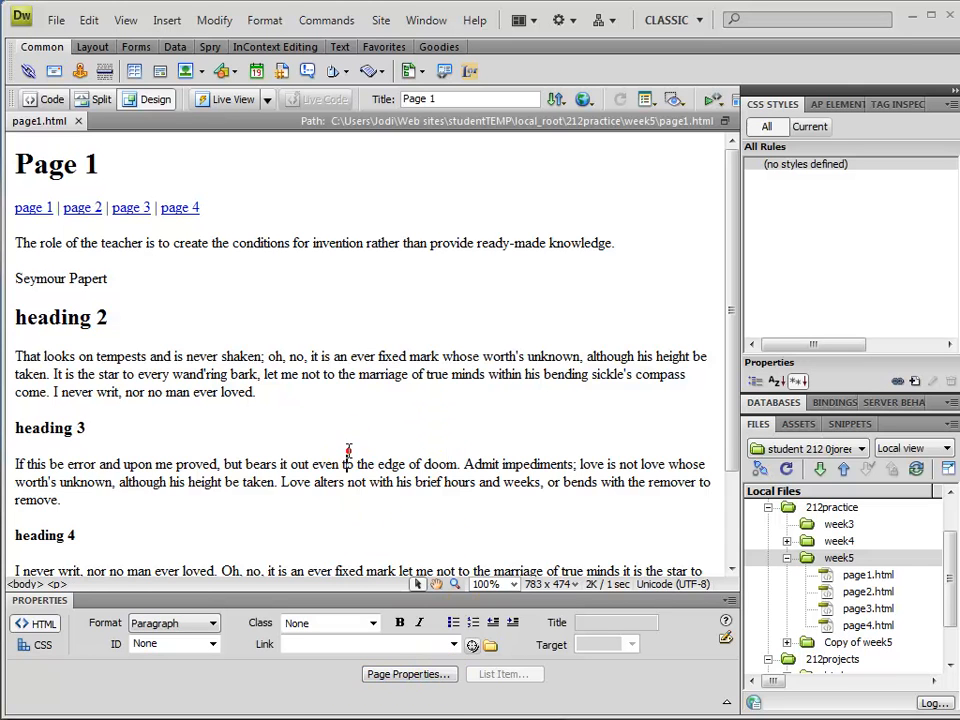
click(213, 21)
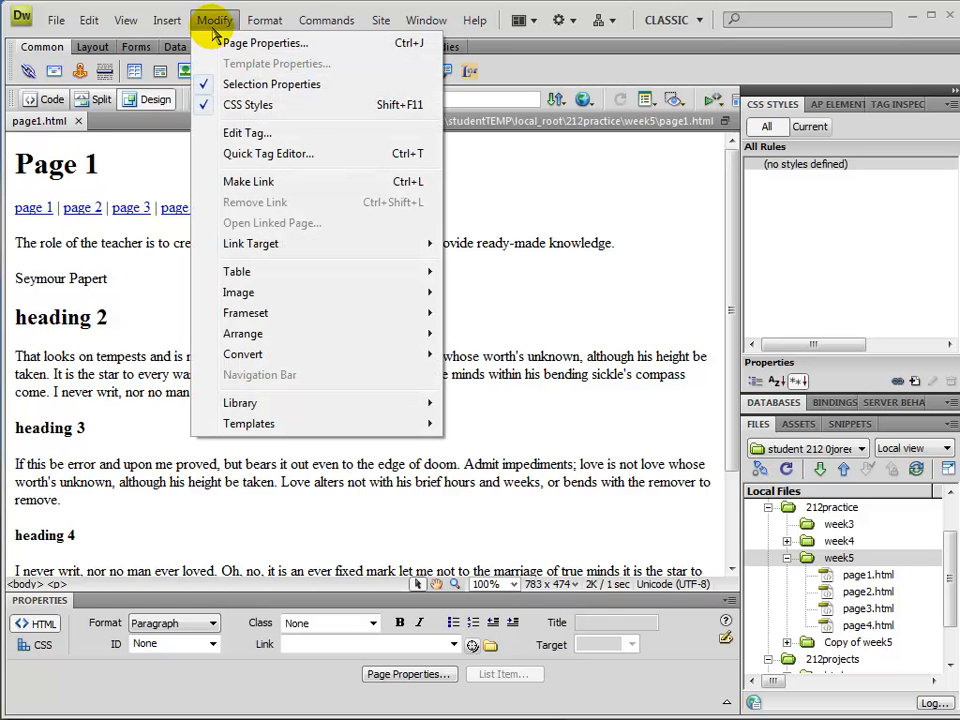
click(252, 46)
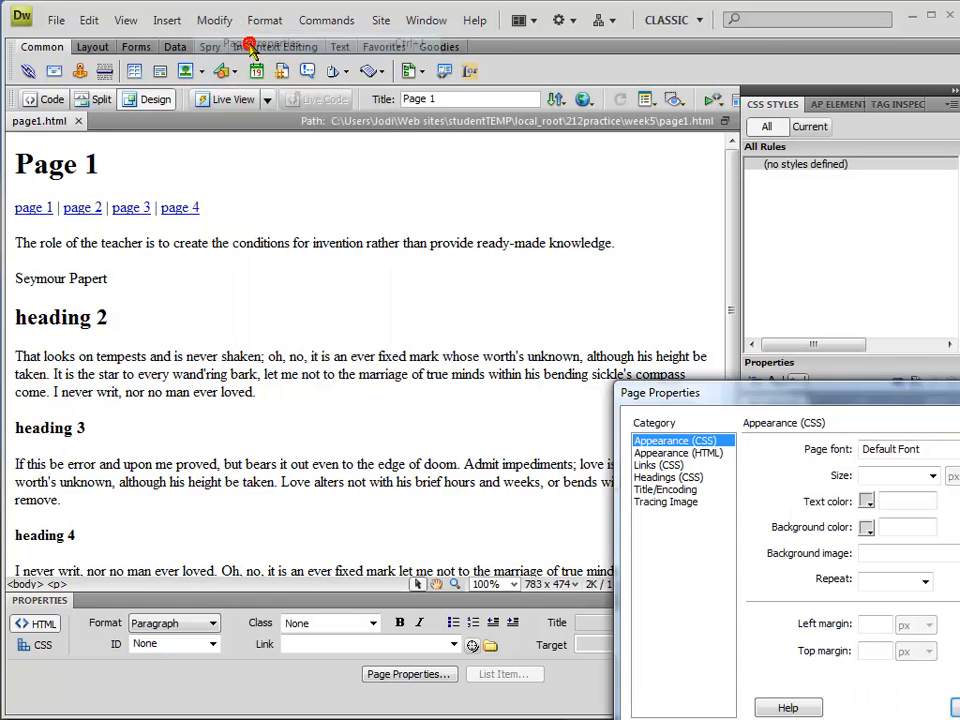
drag(665, 328, 229, 243)
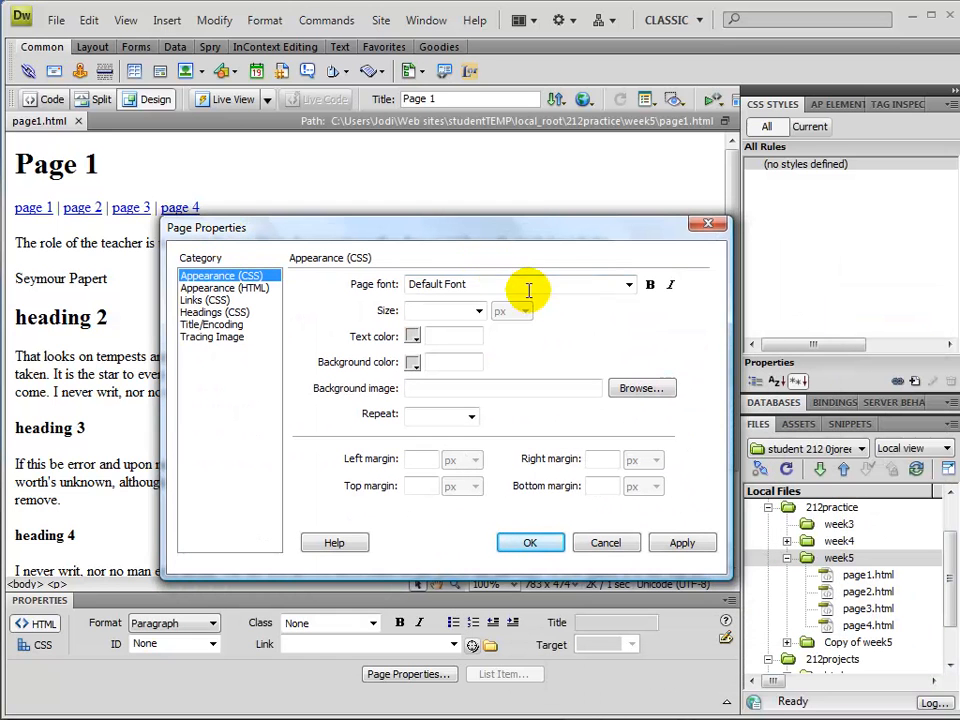
click(628, 284)
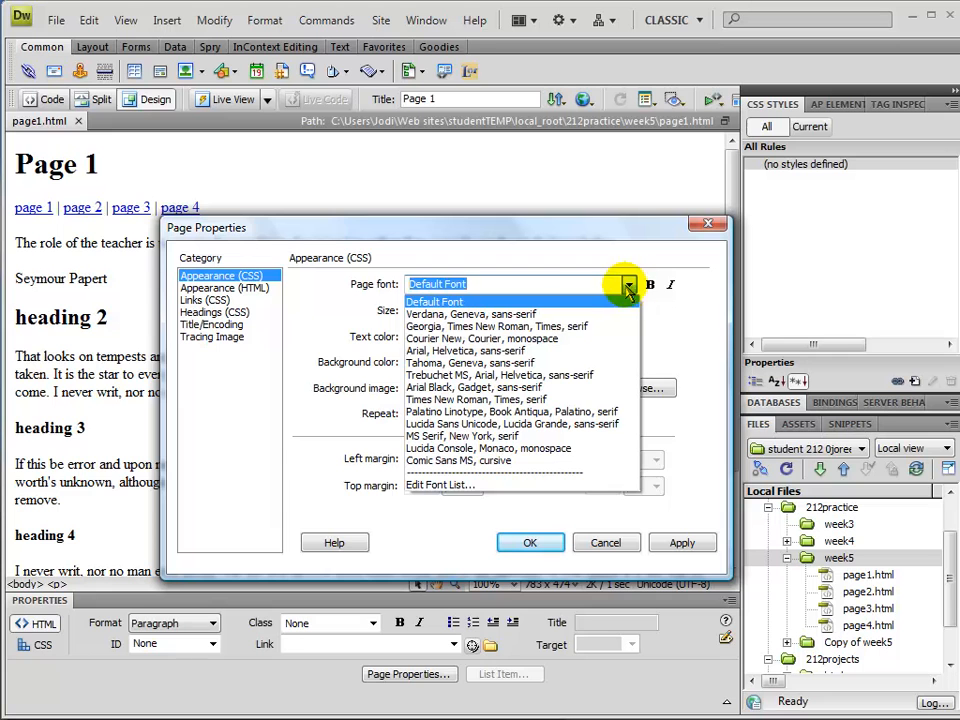
click(563, 316)
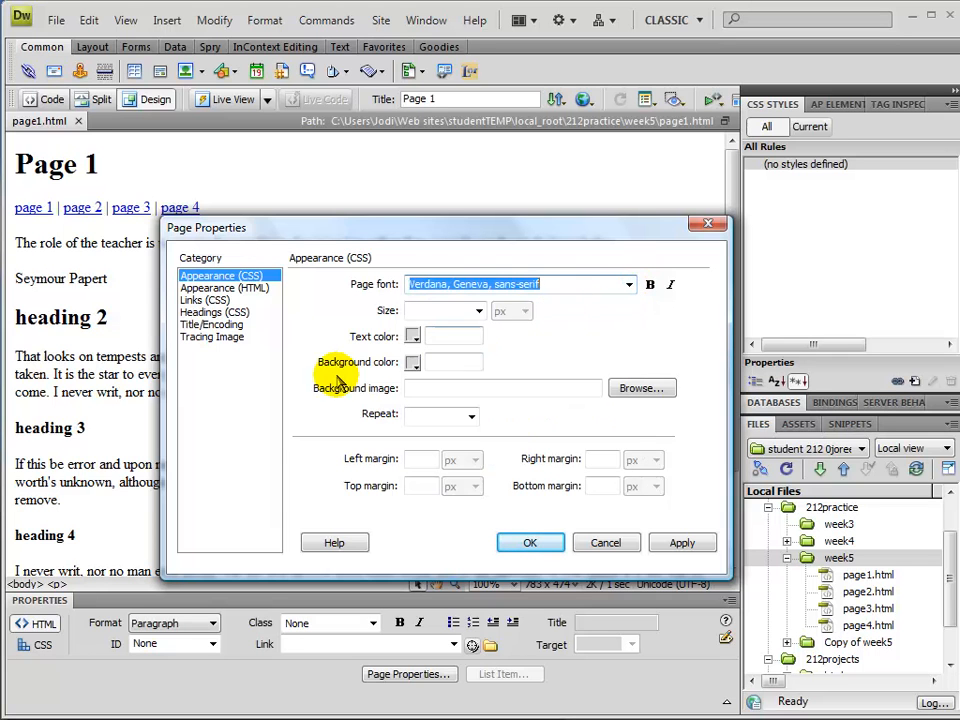
Step: Set the page's text color to #060 and background color to #FFC, and apply them
click(413, 337)
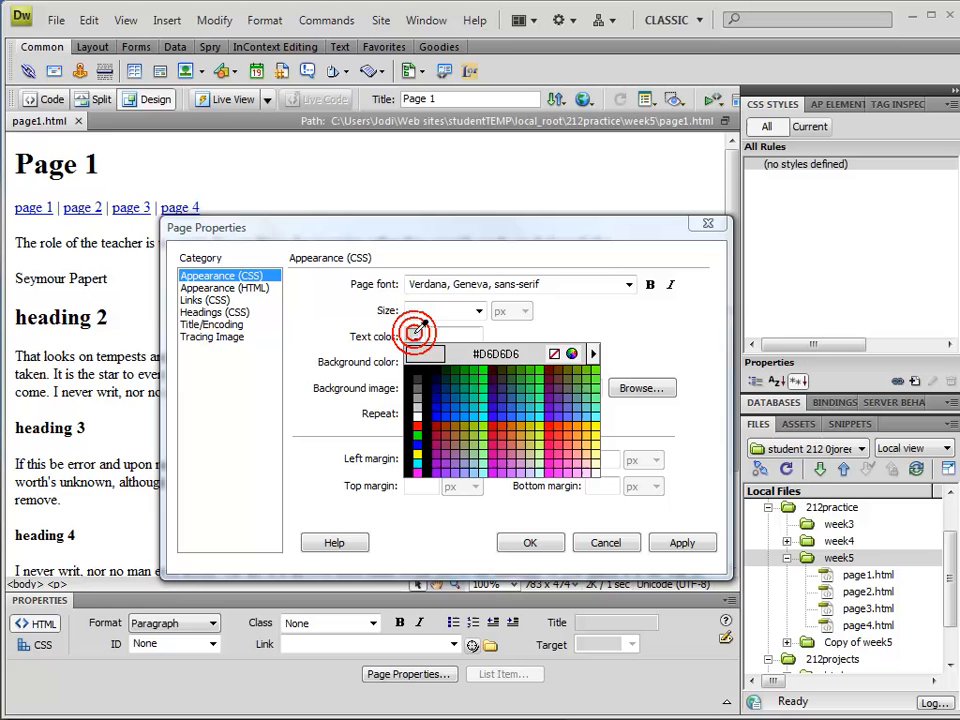
click(449, 369)
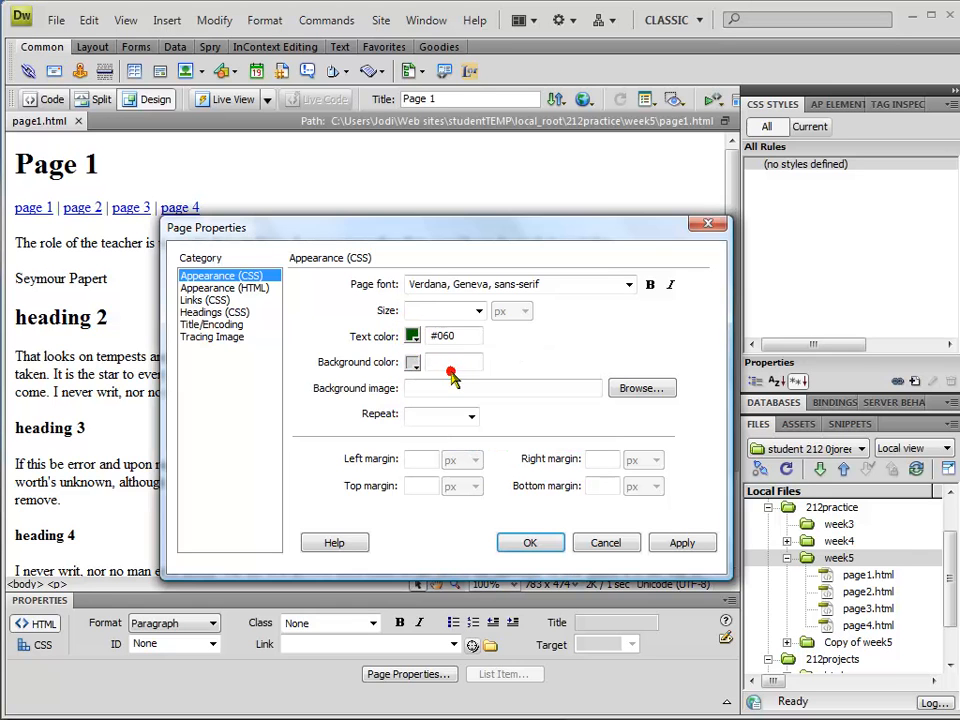
click(414, 363)
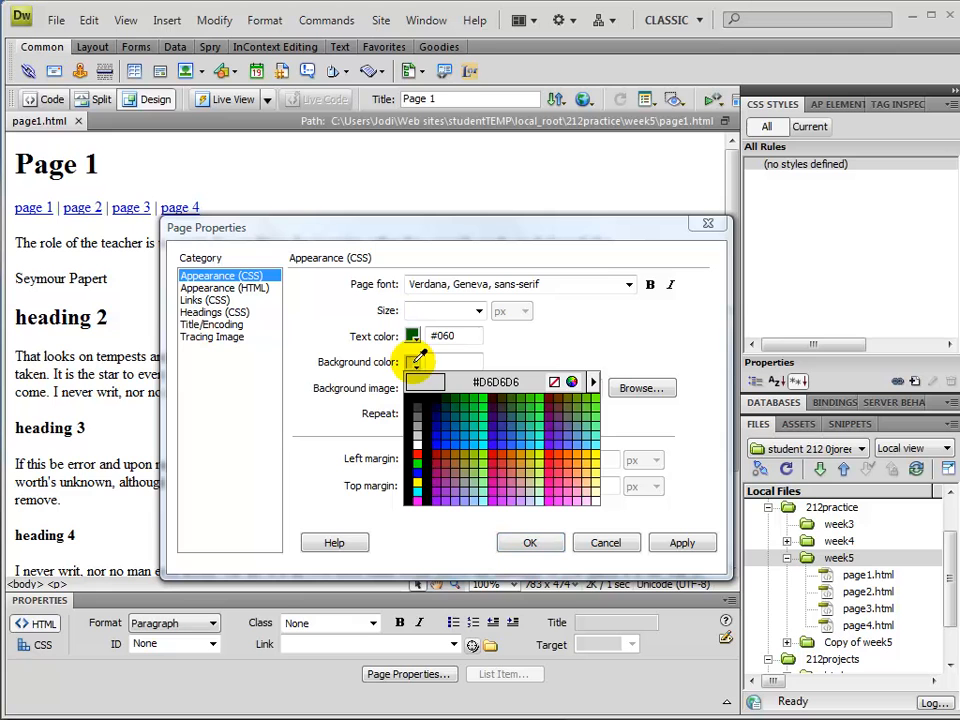
click(606, 488)
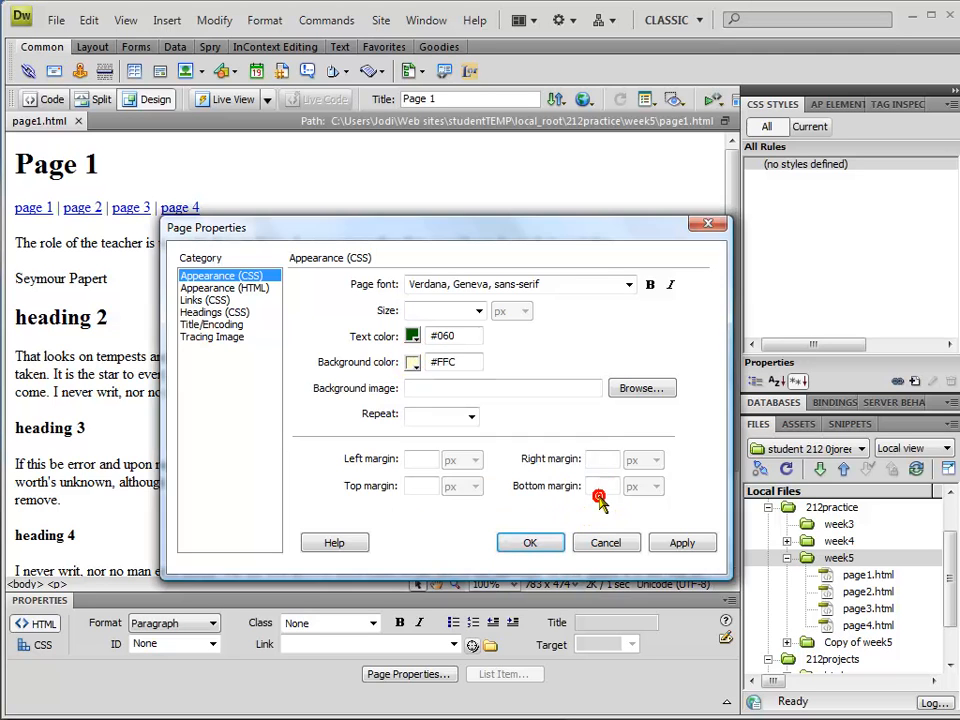
drag(499, 236, 700, 146)
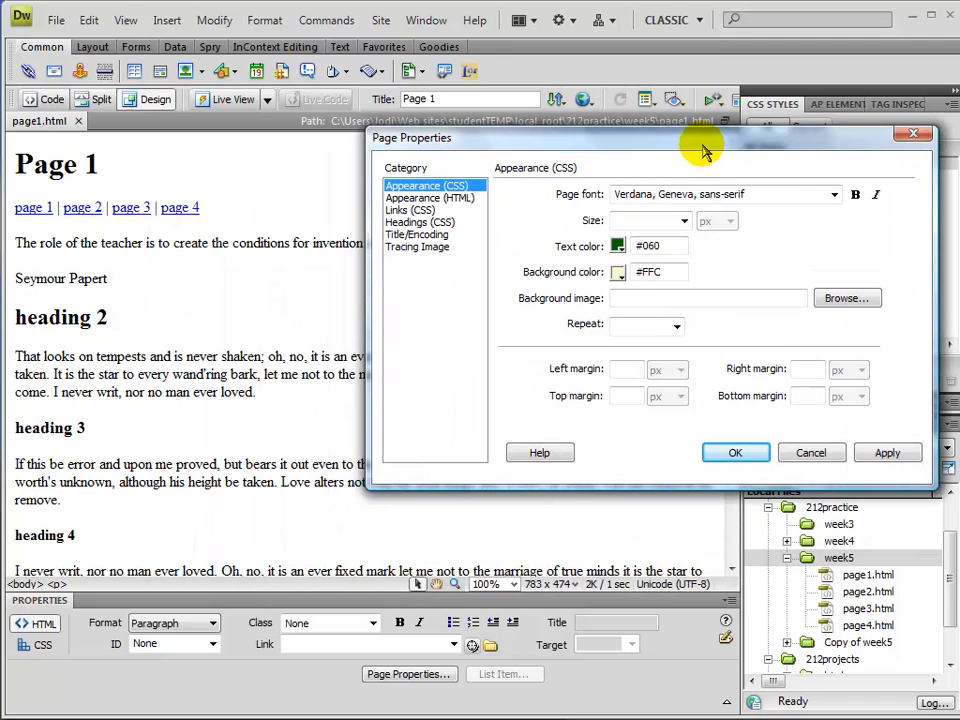
click(888, 454)
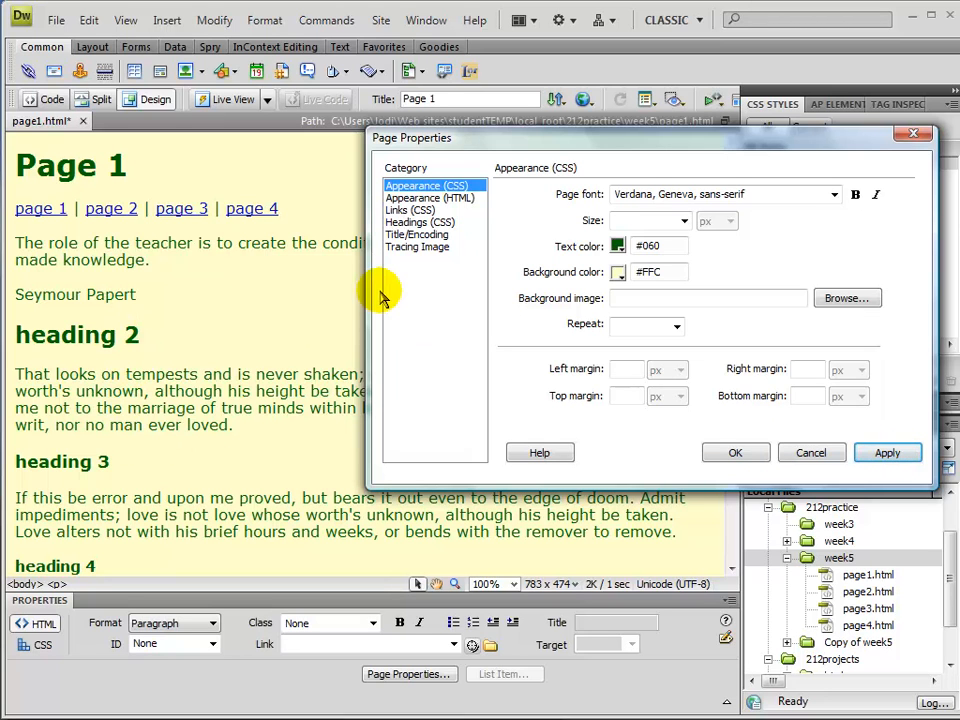
Step: Change the page's text color to the darker green #030 and apply it
click(618, 246)
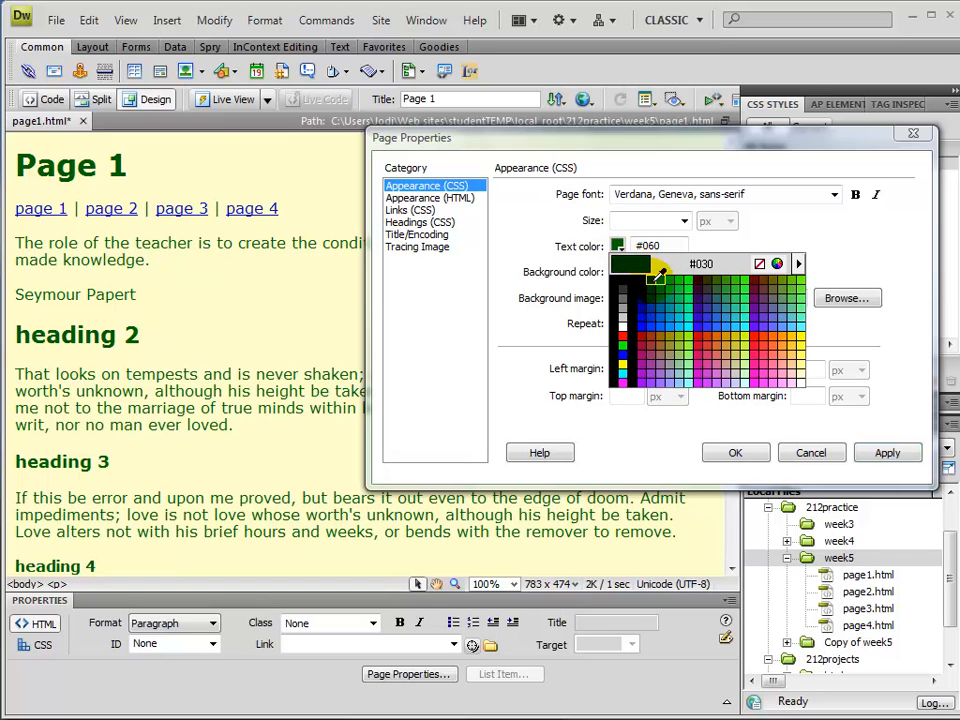
click(651, 281)
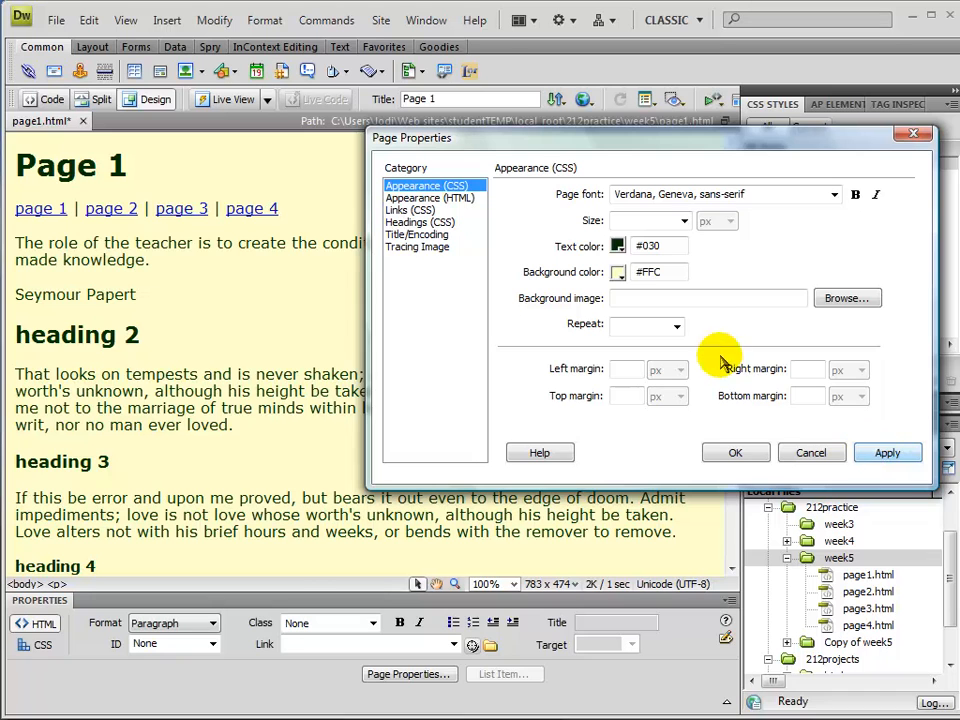
click(885, 458)
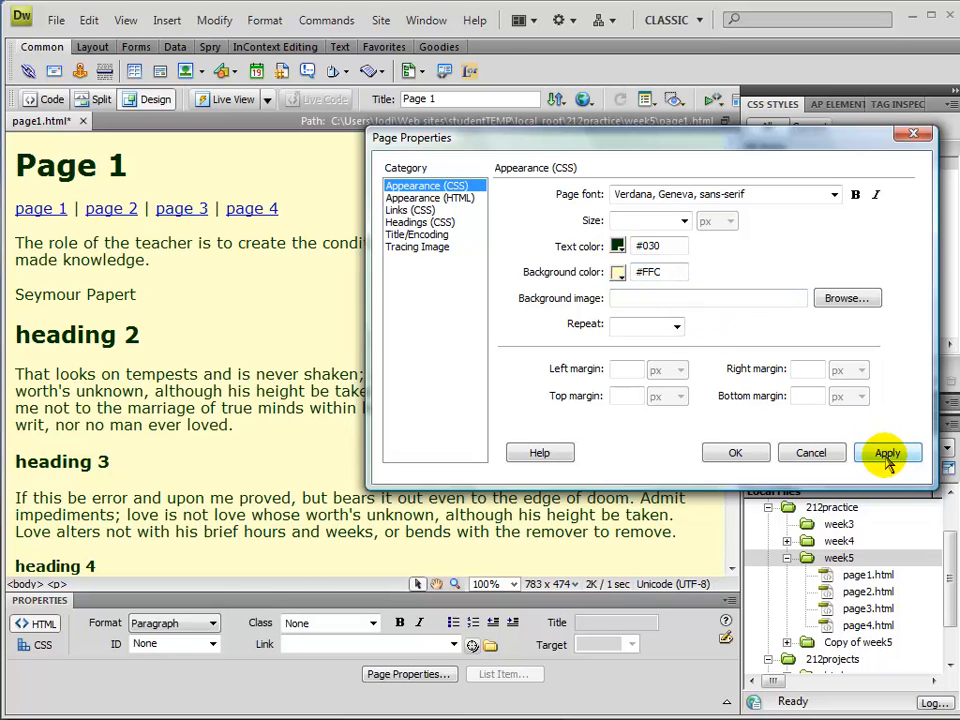
Step: Set the heading font to Comic Sans MS, cursive in the page properties and apply it
click(410, 222)
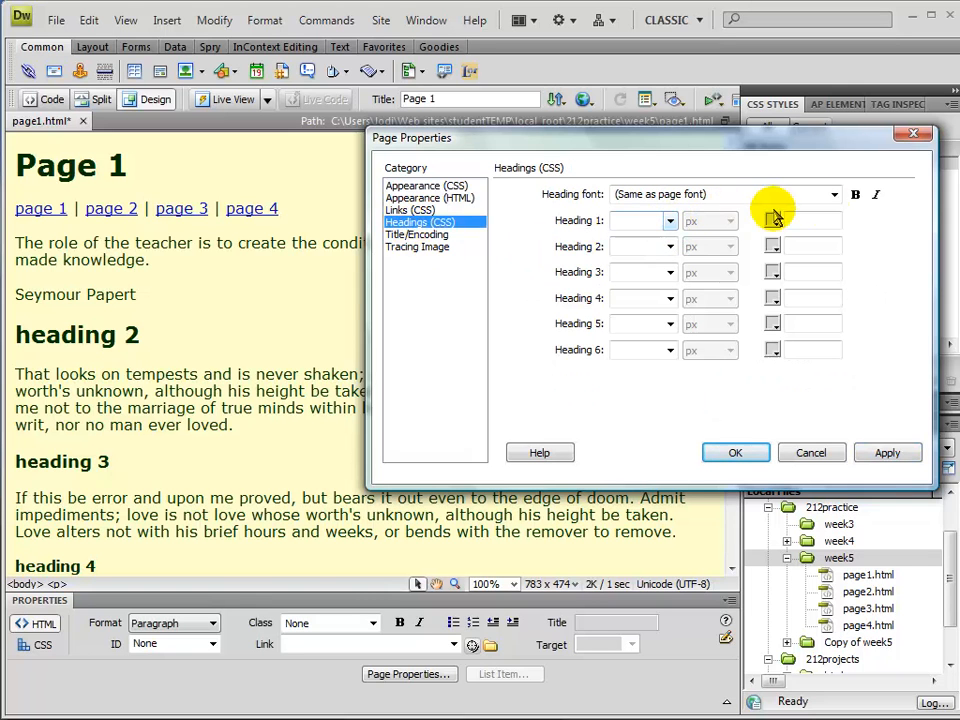
click(834, 196)
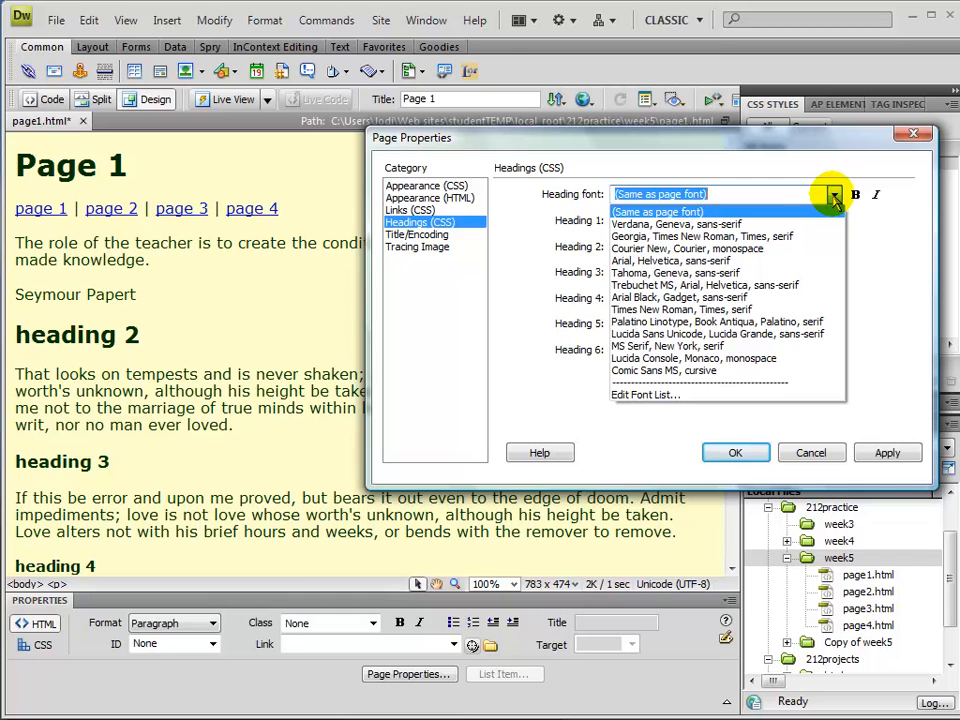
click(680, 370)
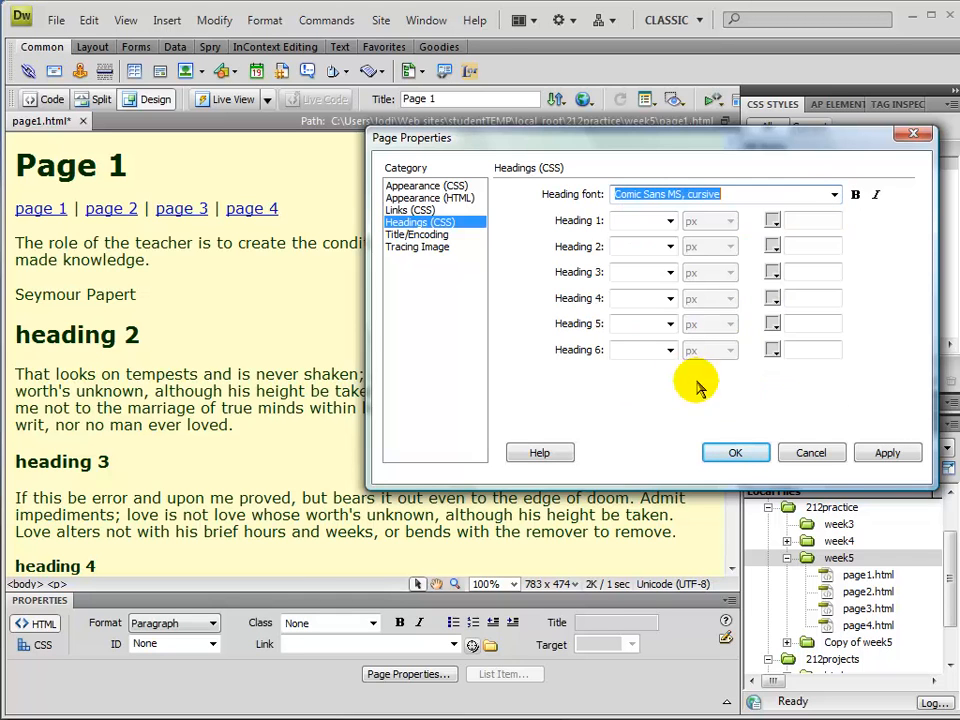
click(887, 455)
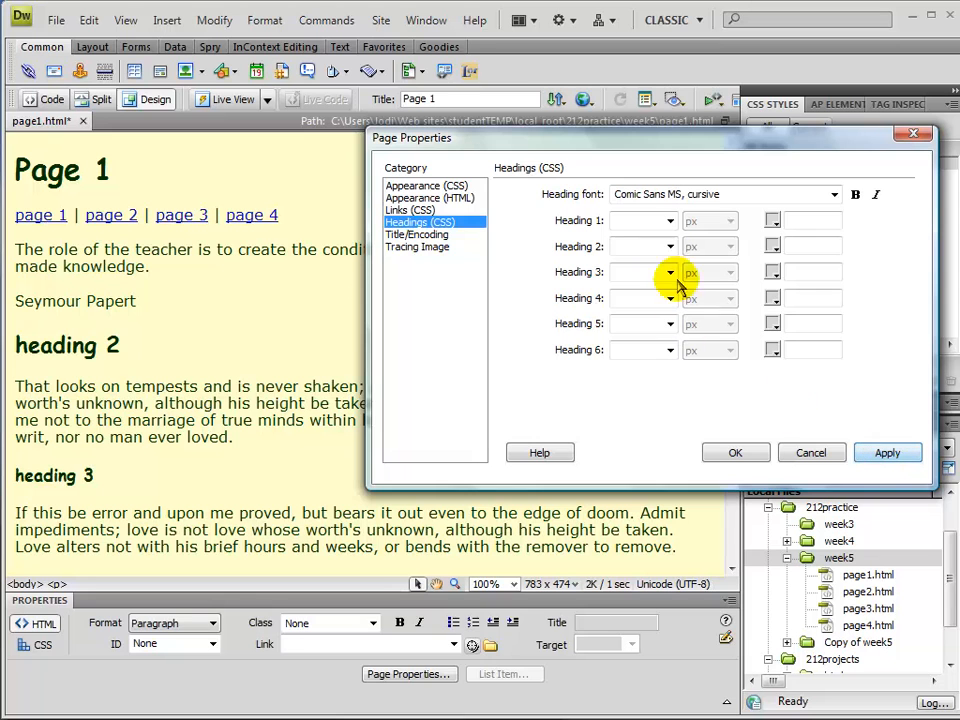
Step: Color Heading 1 #090, Heading 2 #63F, Heading 3 #F30 and Heading 4 #930, and apply the heading colors
click(773, 220)
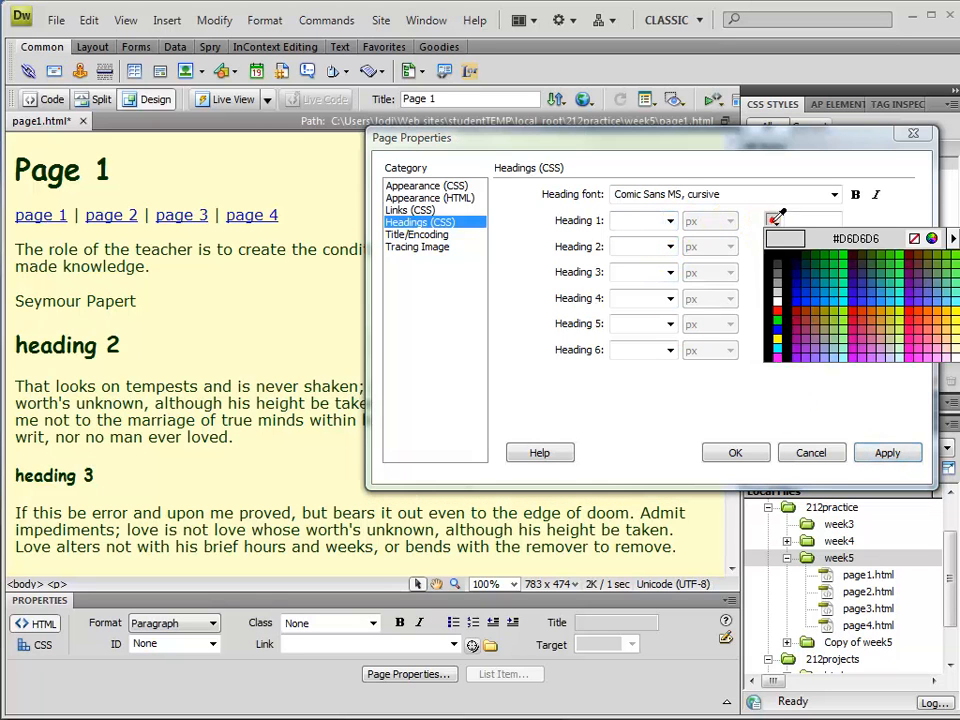
click(824, 250)
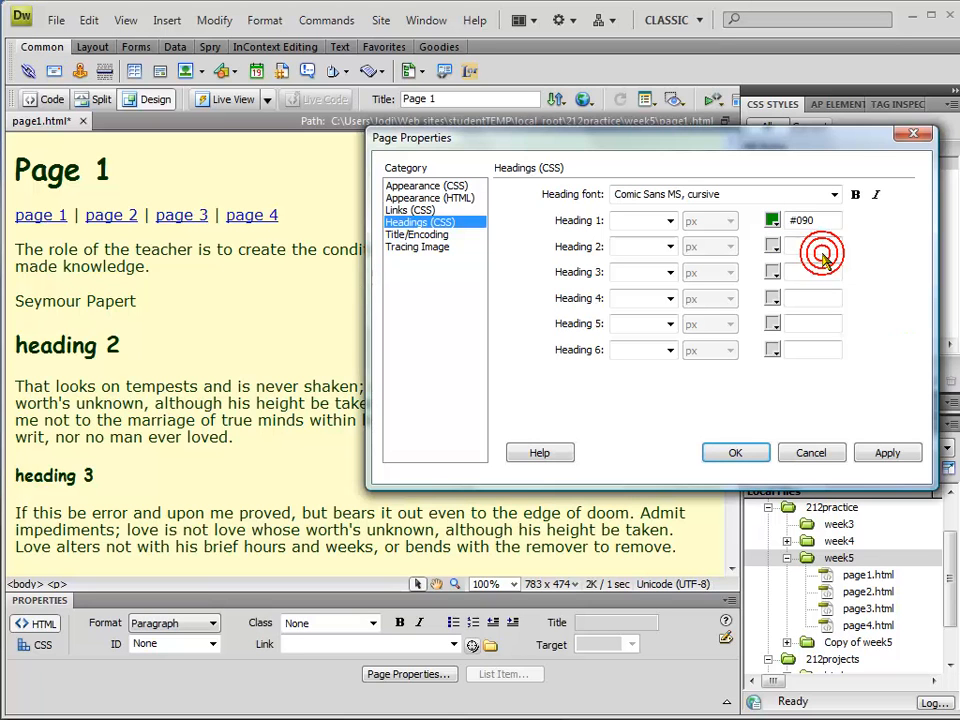
click(773, 246)
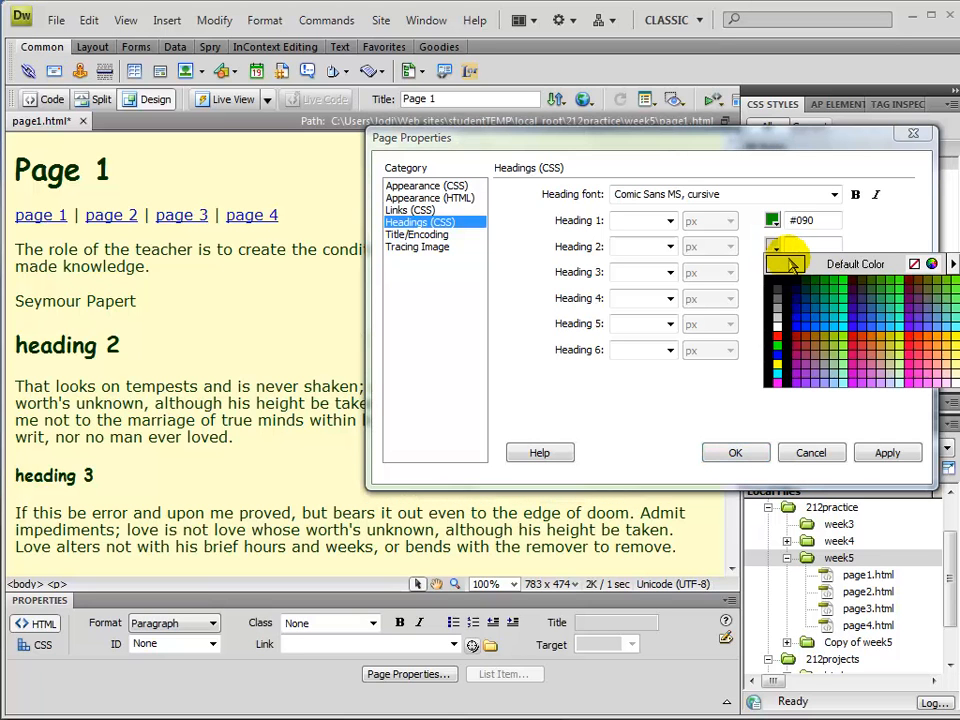
click(918, 323)
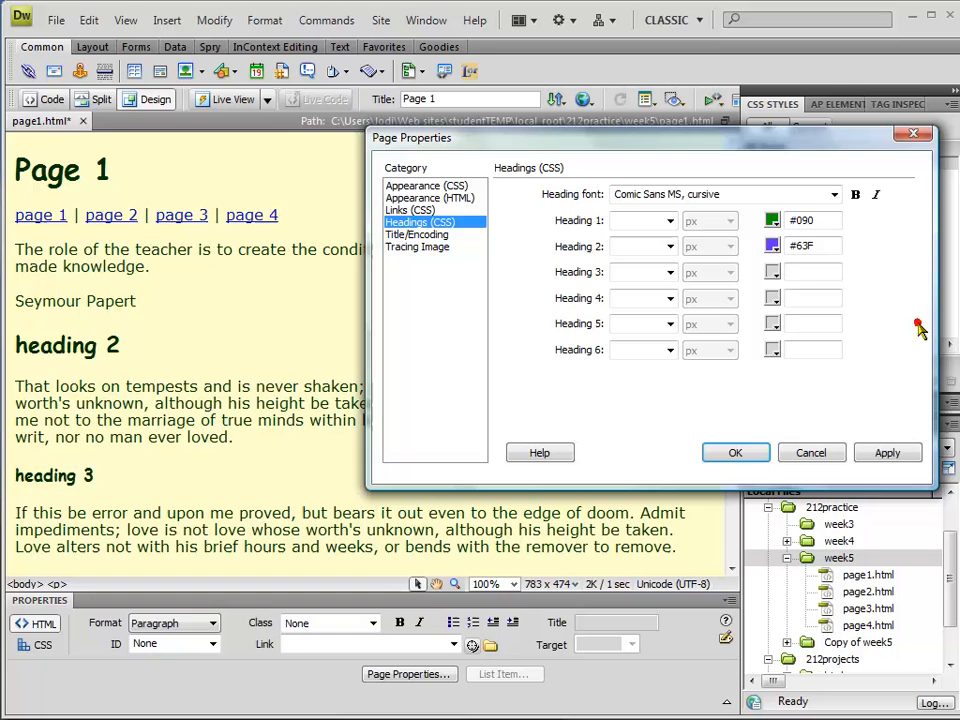
click(775, 272)
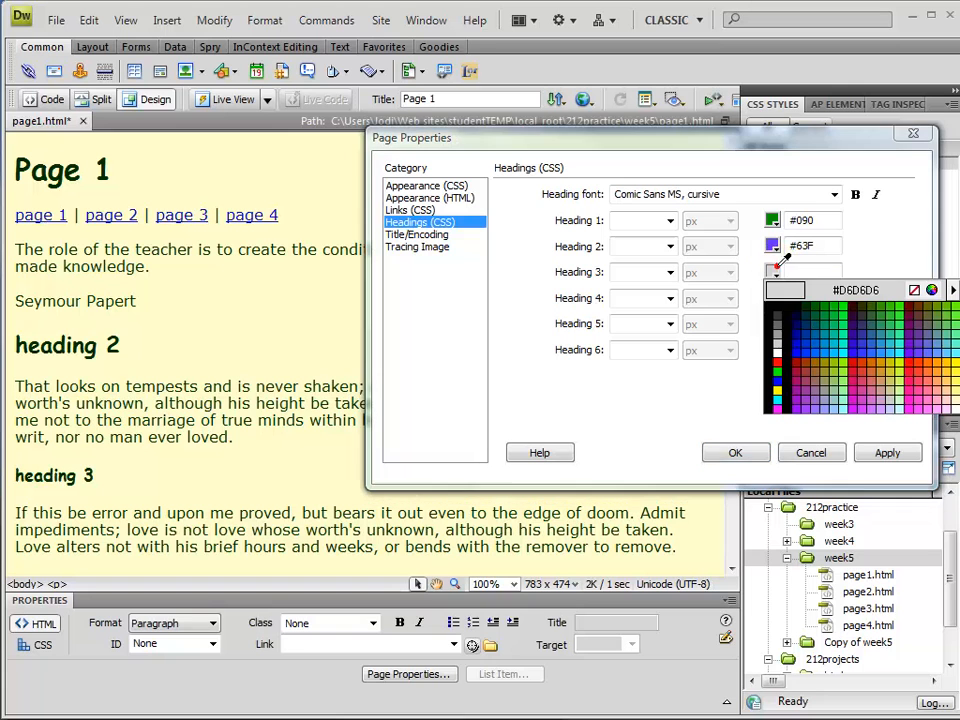
click(918, 358)
click(773, 297)
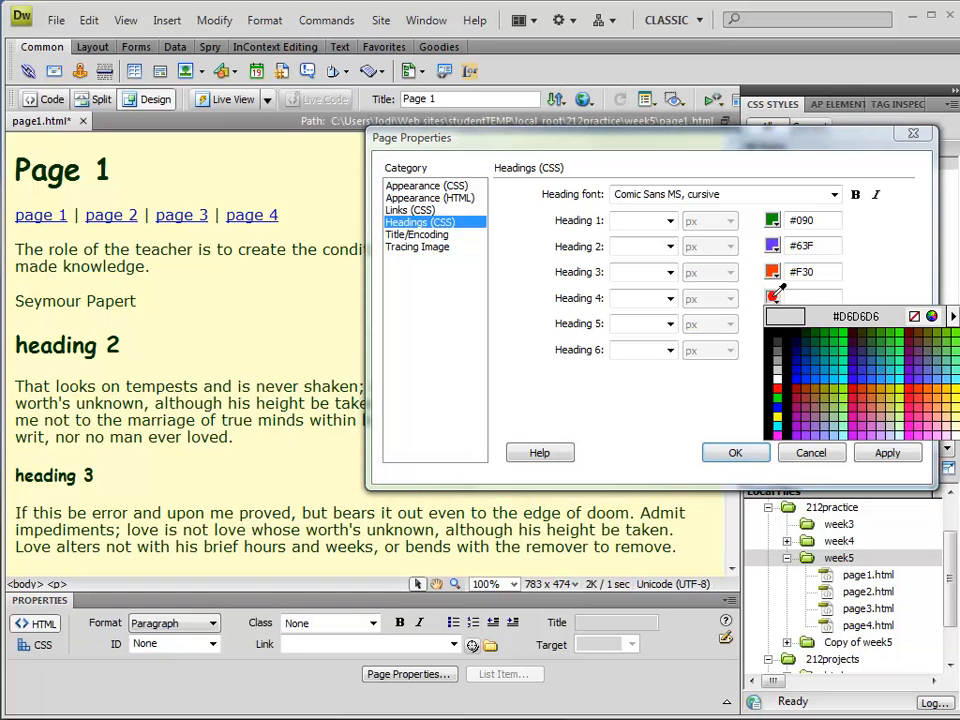
click(812, 388)
click(886, 453)
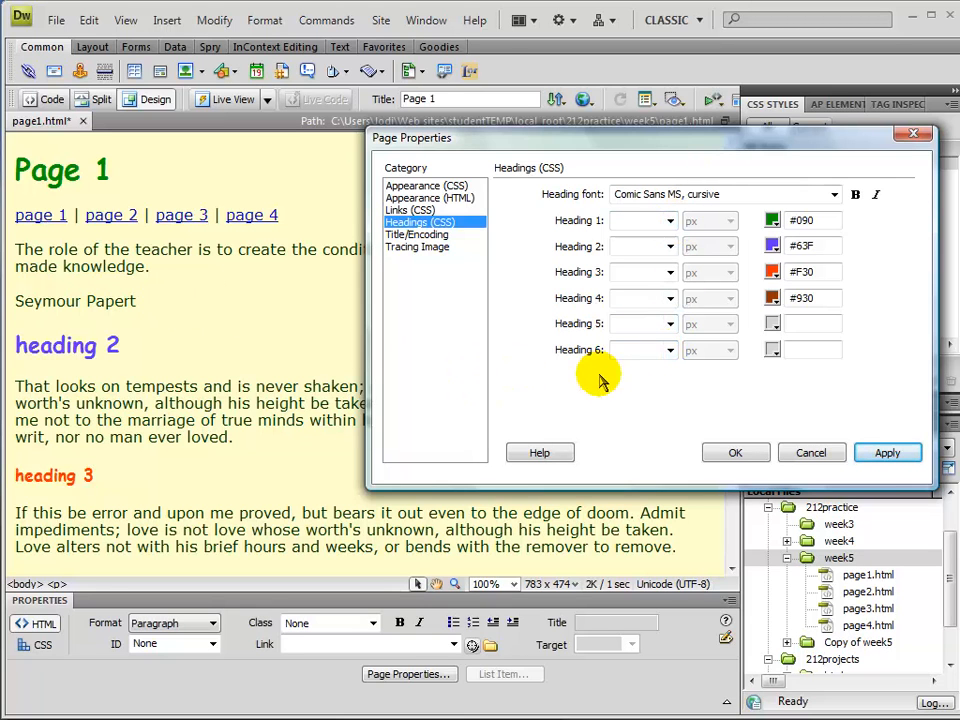
Step: Set the page's link color to #0C0 in the CSS link properties and apply it
click(415, 210)
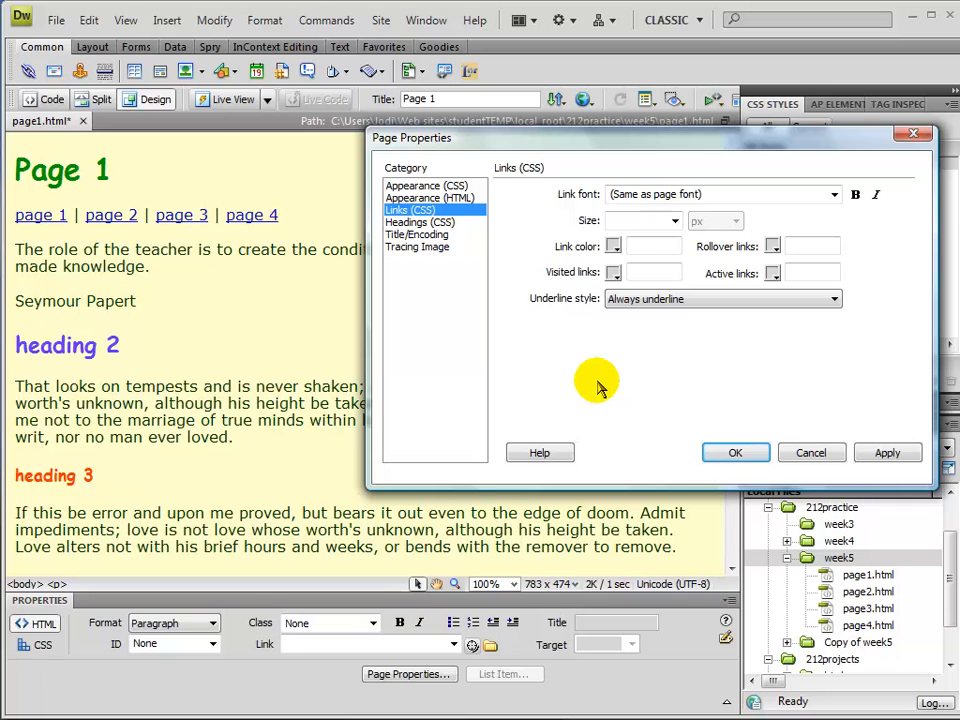
click(613, 250)
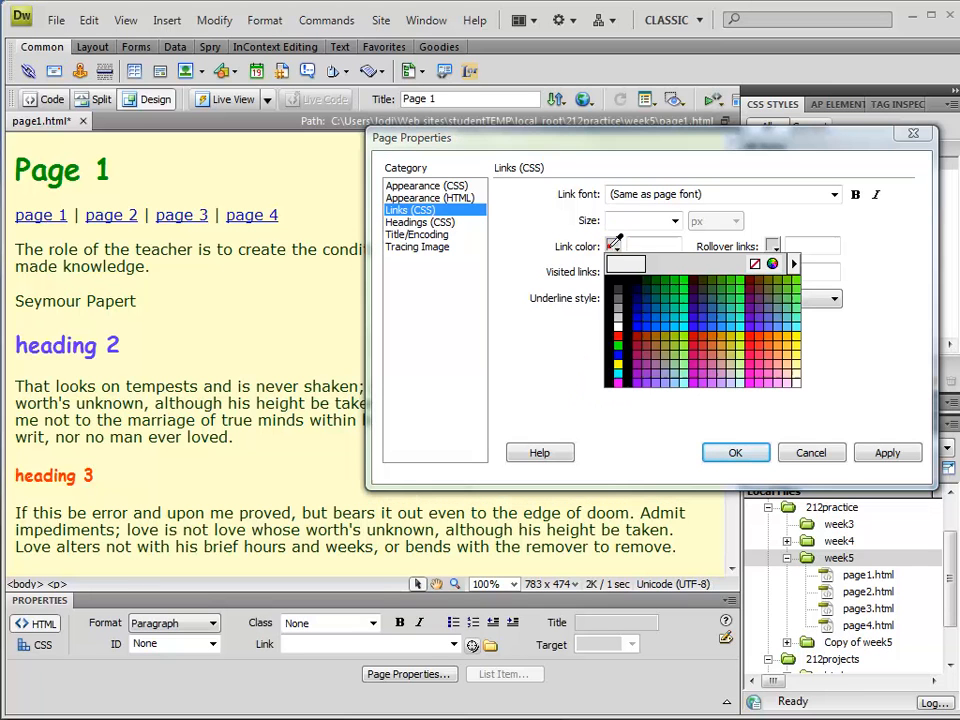
click(677, 274)
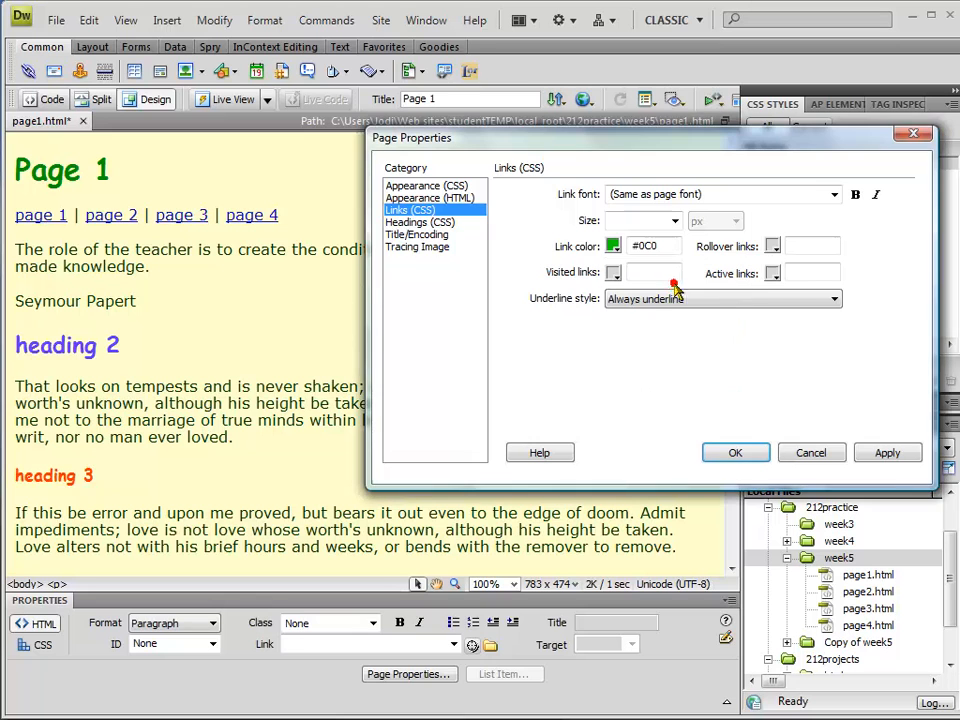
click(906, 458)
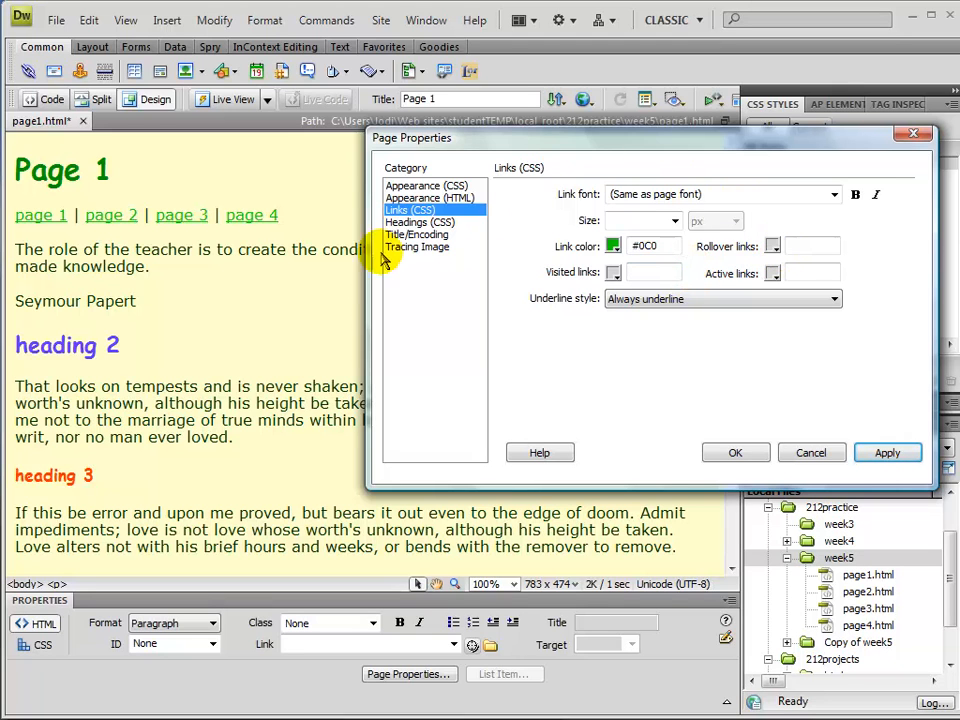
Step: Set the rollover link color to #096 and the visited link color to #390
click(772, 247)
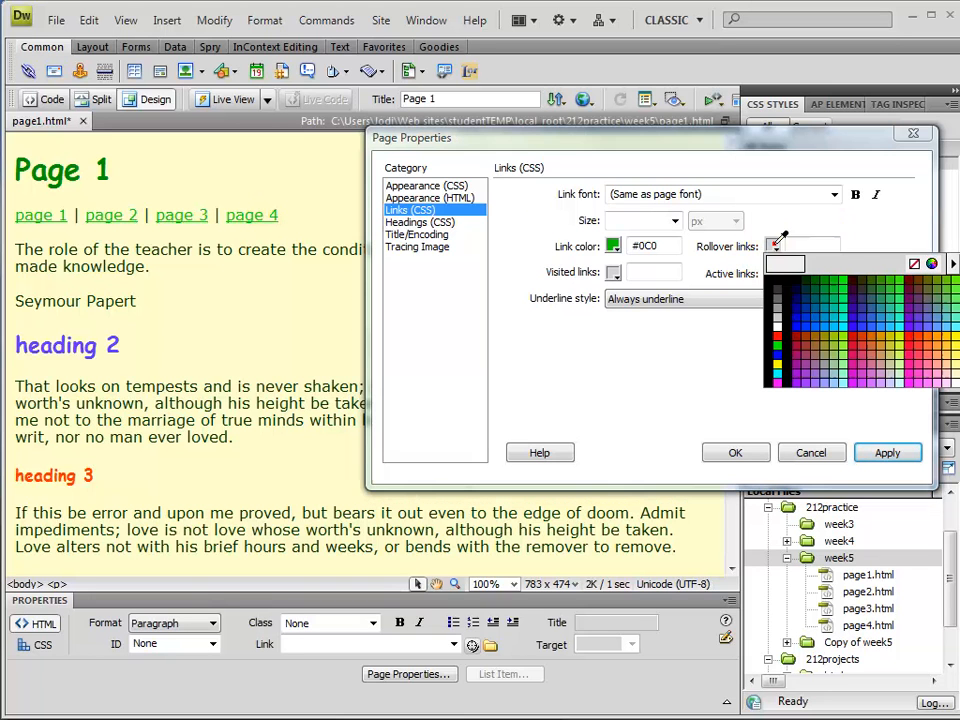
click(826, 297)
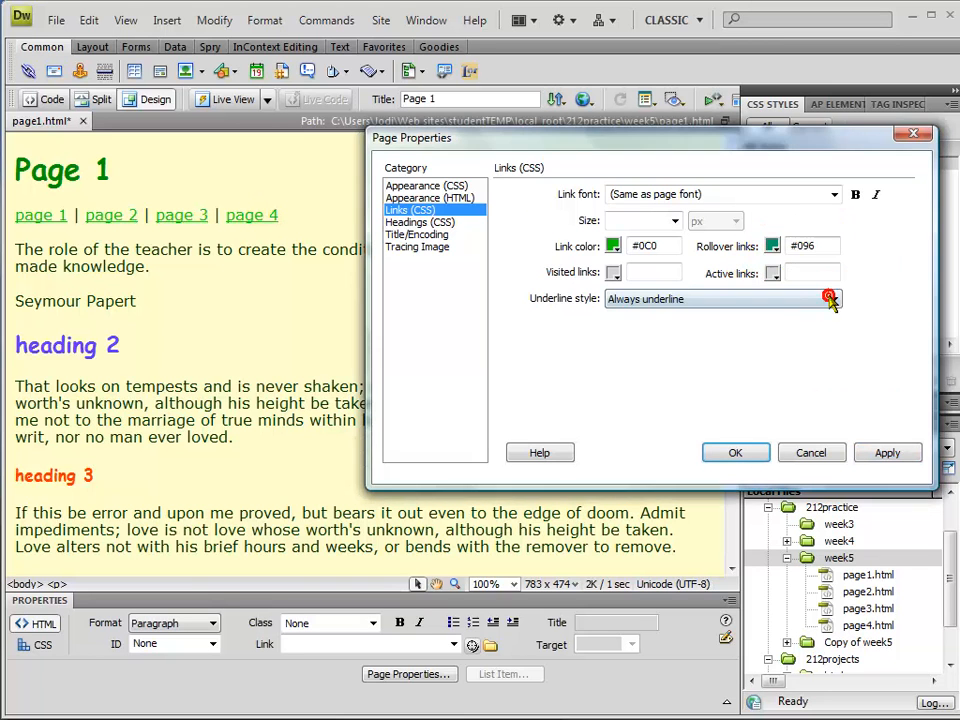
click(614, 273)
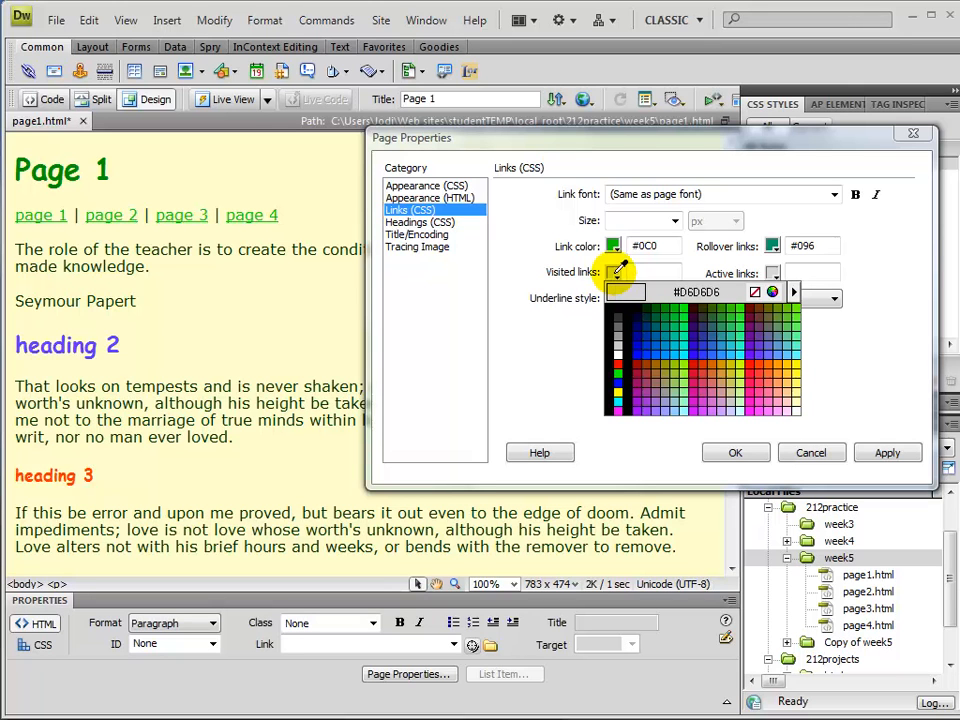
click(721, 305)
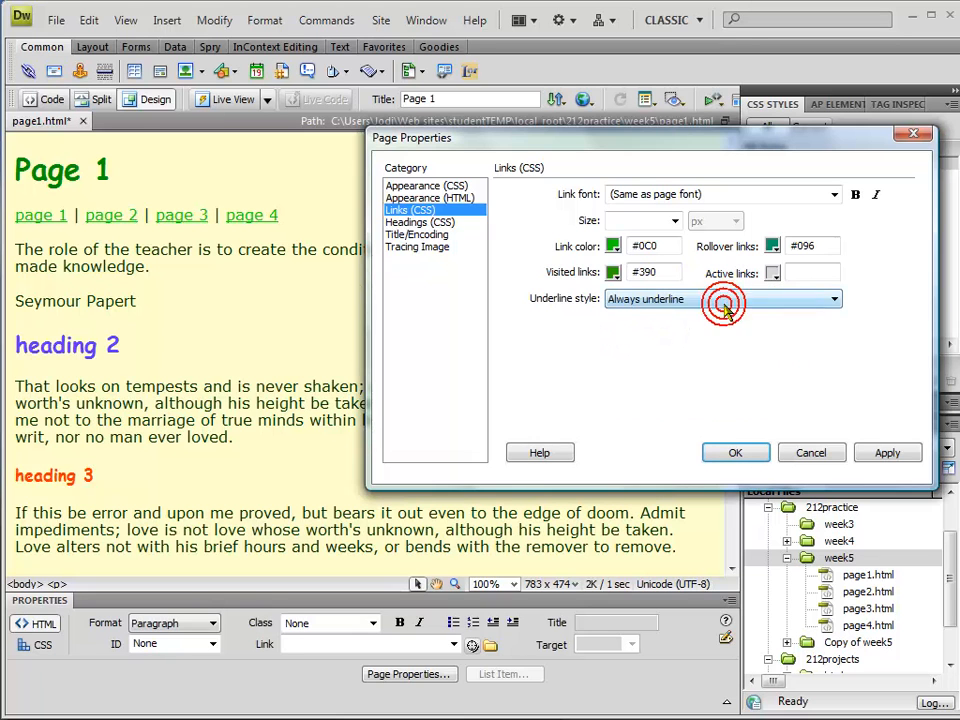
Step: Change the rollover link color to #C60 and set the active link color to #F30
click(775, 246)
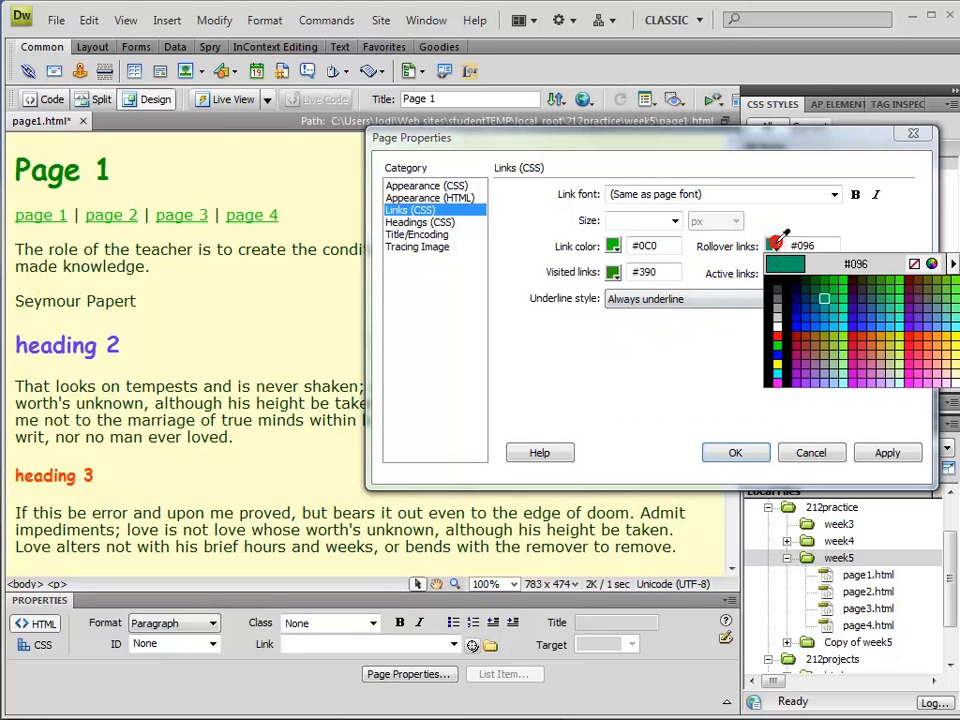
click(873, 333)
click(774, 273)
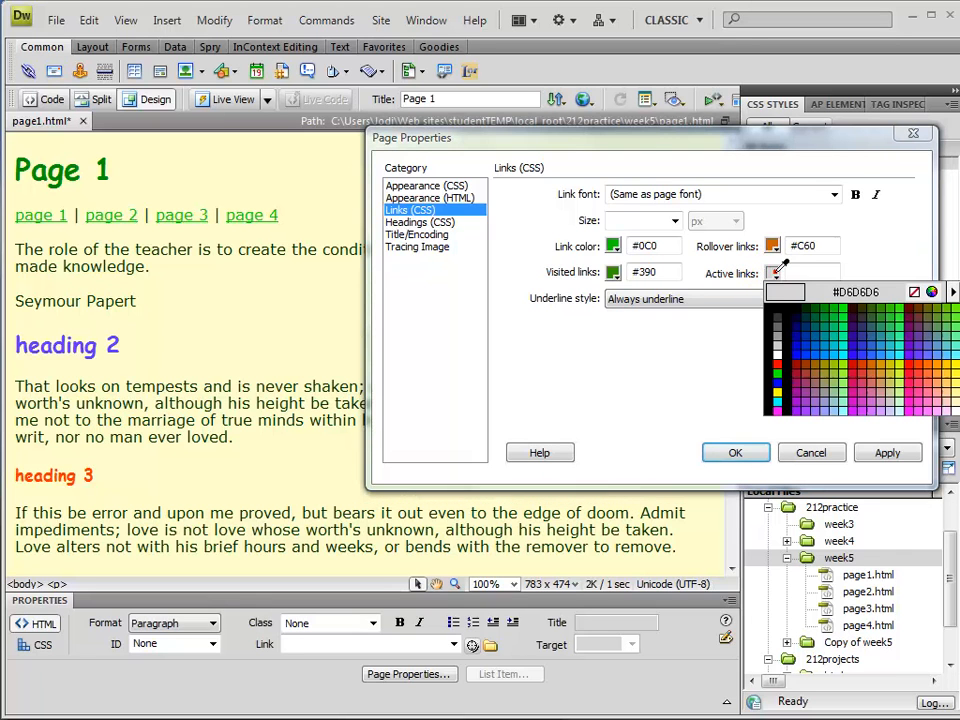
click(920, 364)
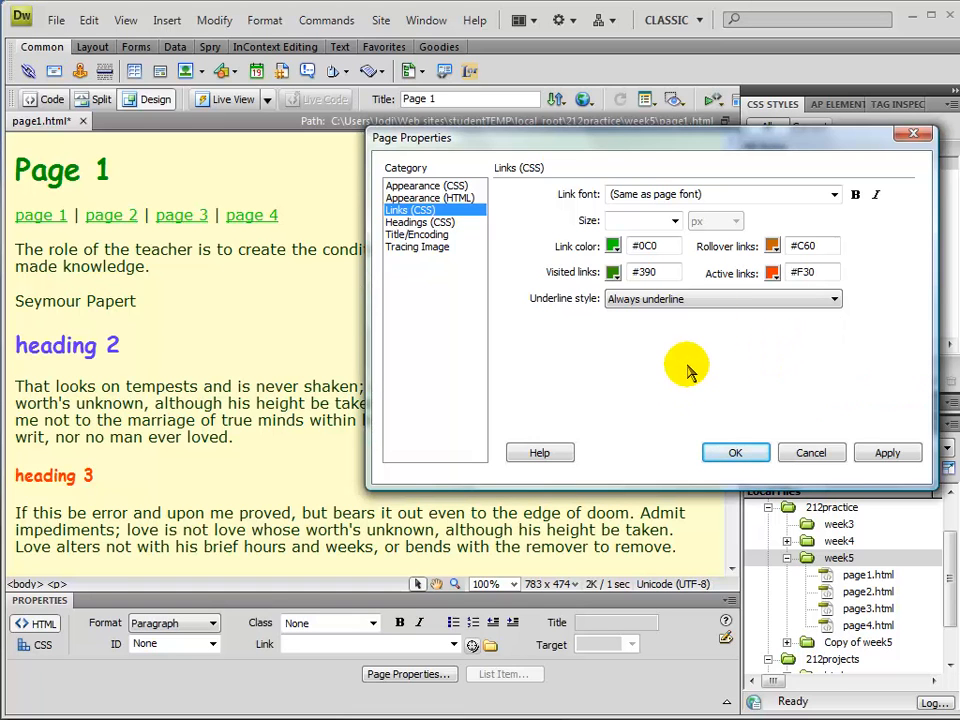
Step: Set the link underline style to Hide underline on rollover and accept the page properties
click(708, 300)
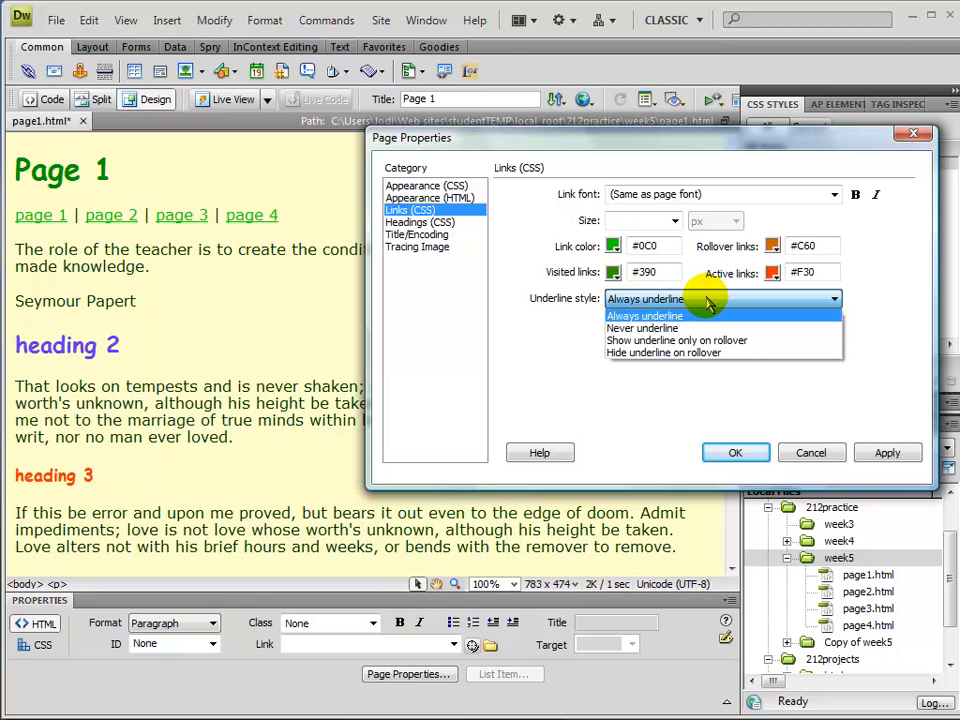
click(690, 353)
click(699, 363)
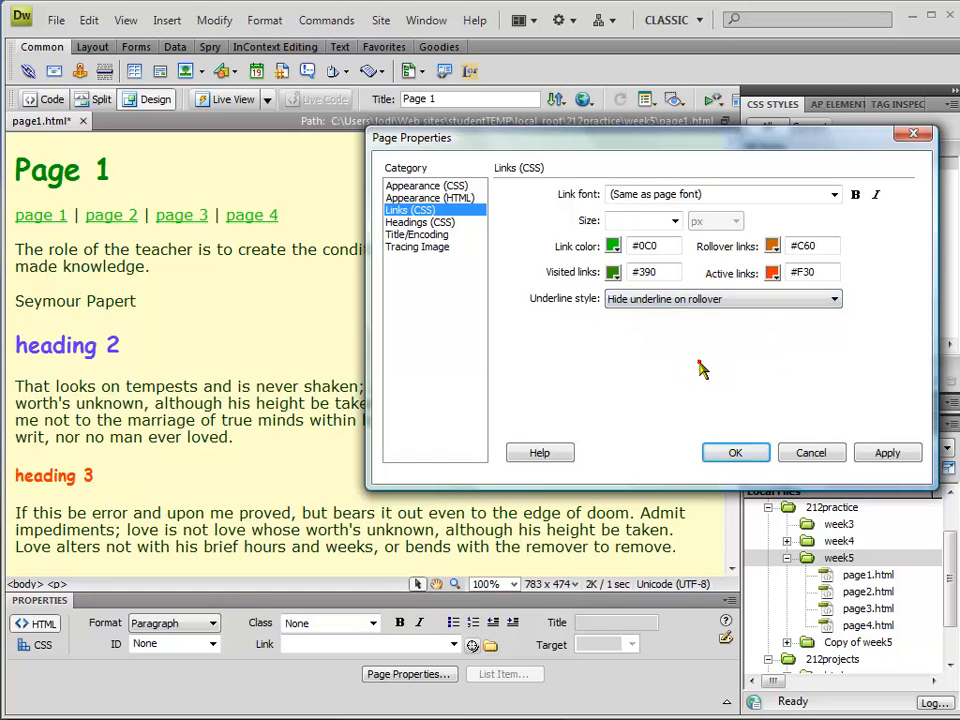
click(737, 453)
Step: Preview page1.html in Firefox and check the link styles on the page links
click(401, 322)
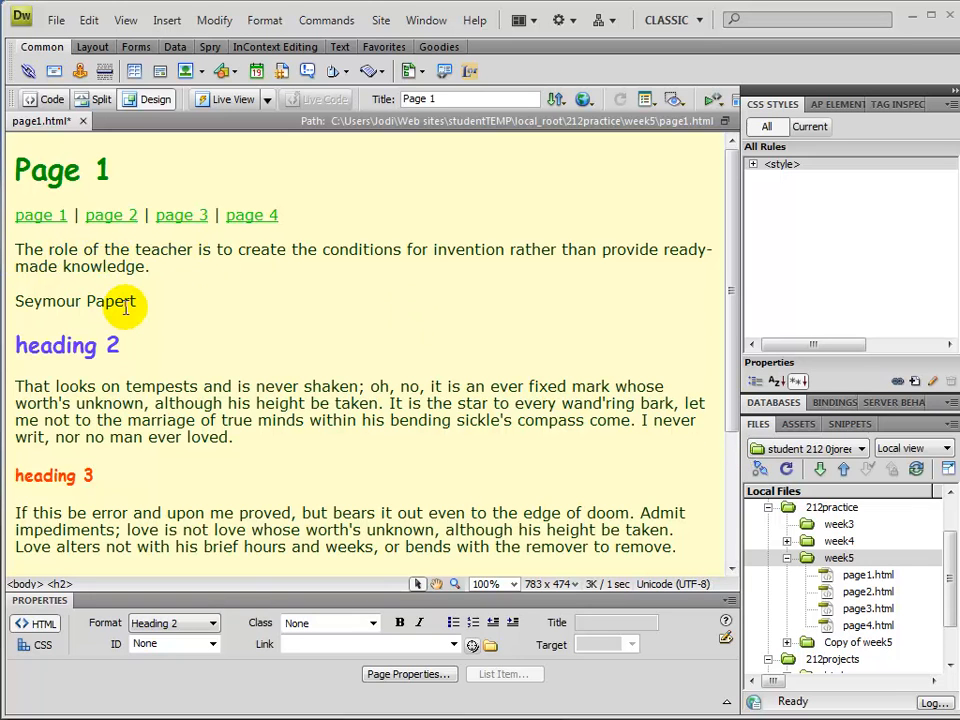
key(F12)
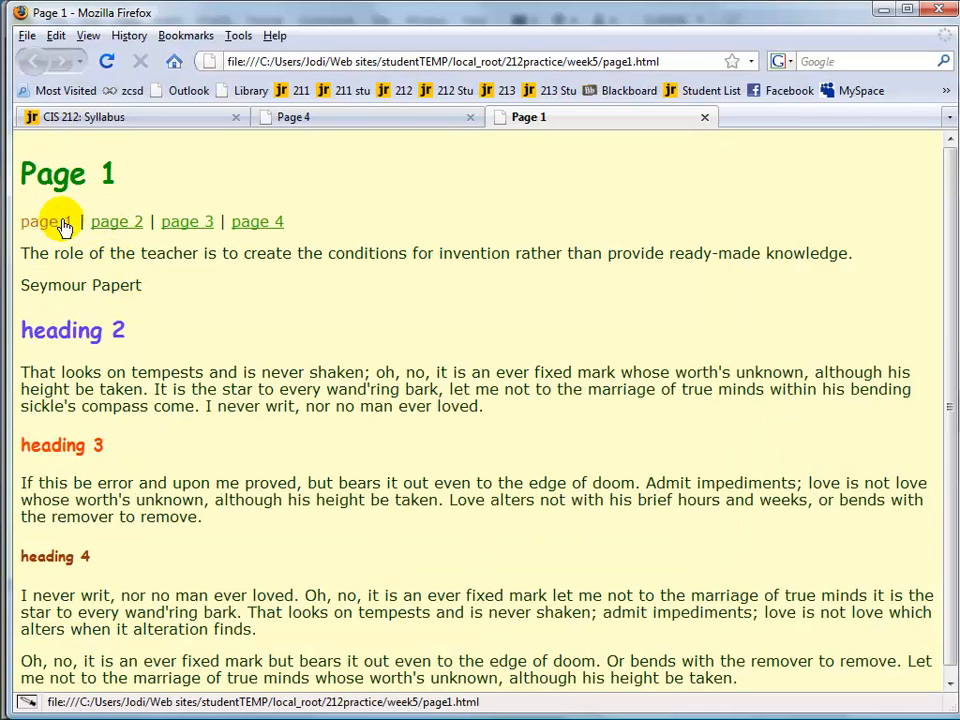
click(117, 225)
drag(169, 273, 152, 272)
click(143, 260)
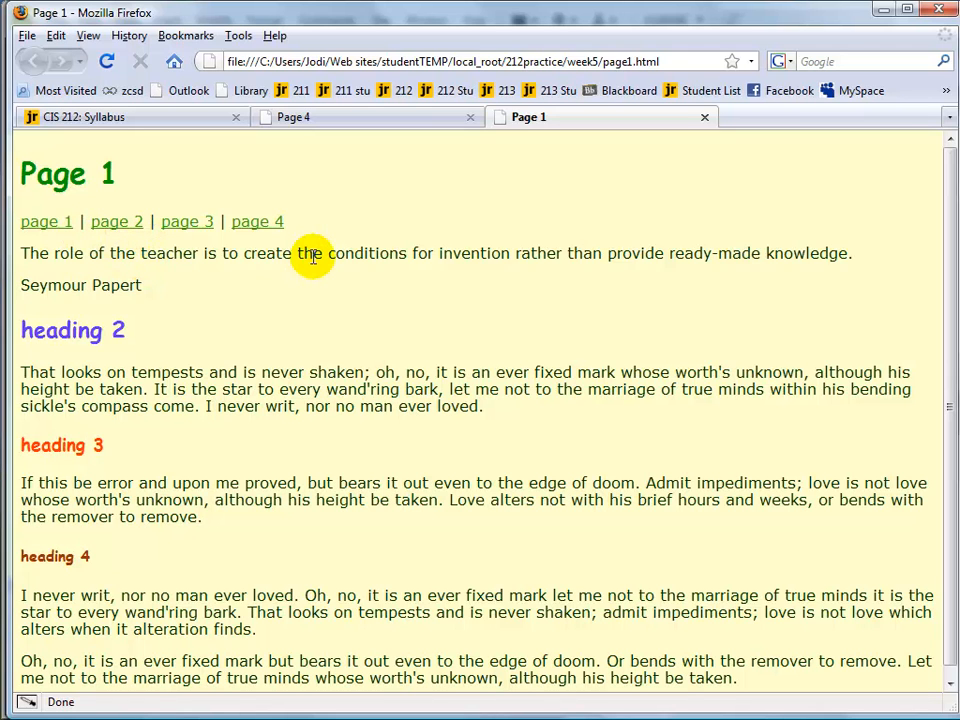
Step: Switch back to Dreamweaver and look over the styled page from the first heading to the last paragraph
key(alt+Tab)
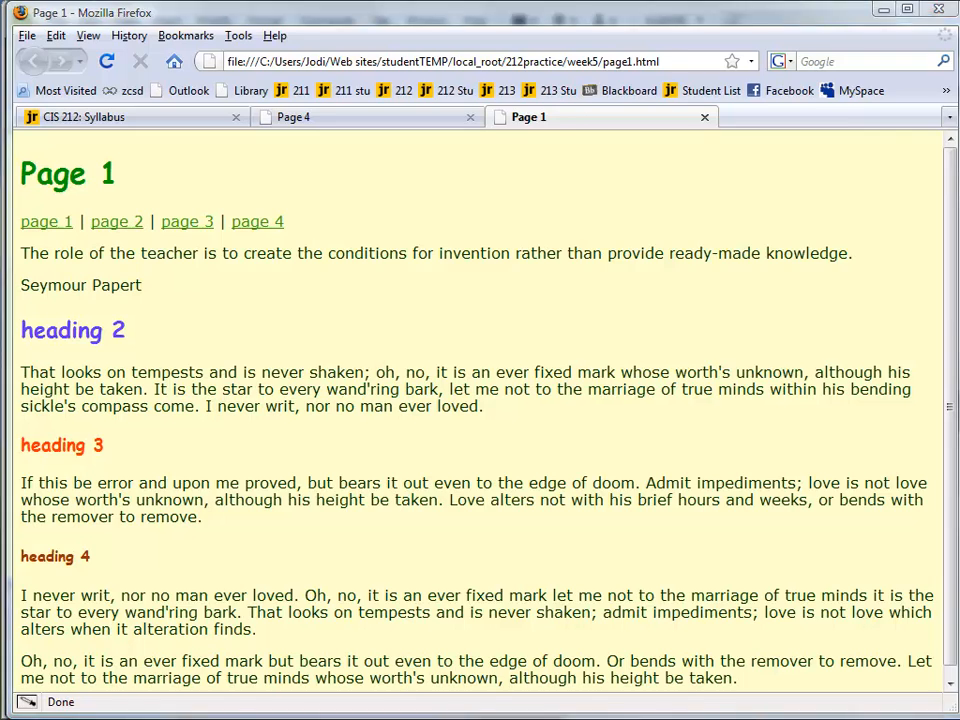
click(400, 386)
click(176, 346)
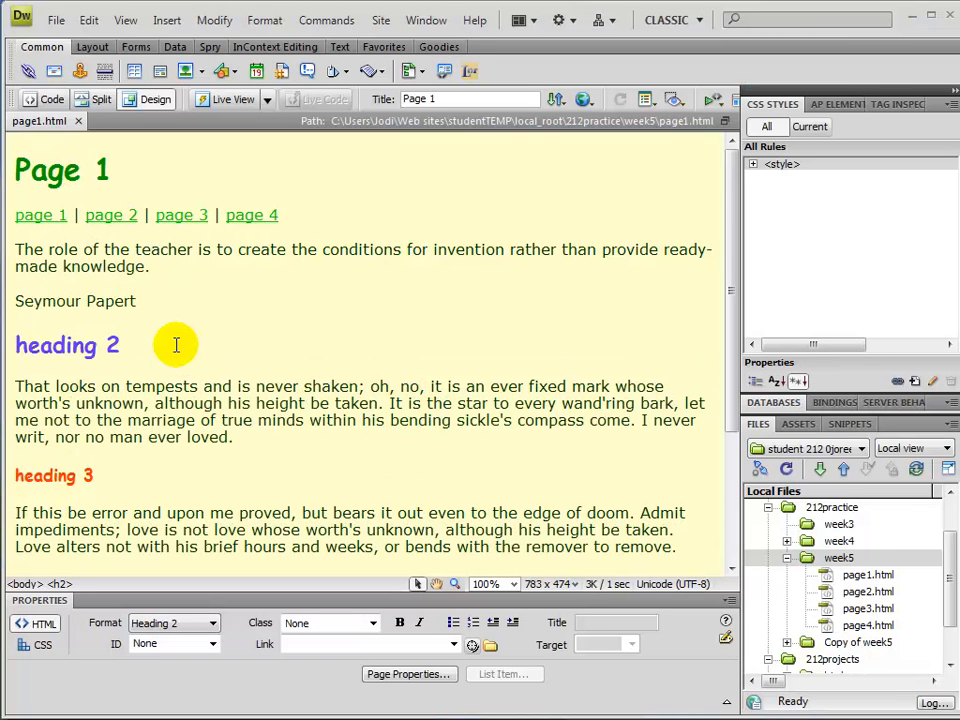
click(176, 344)
scroll(176, 344, down, 4)
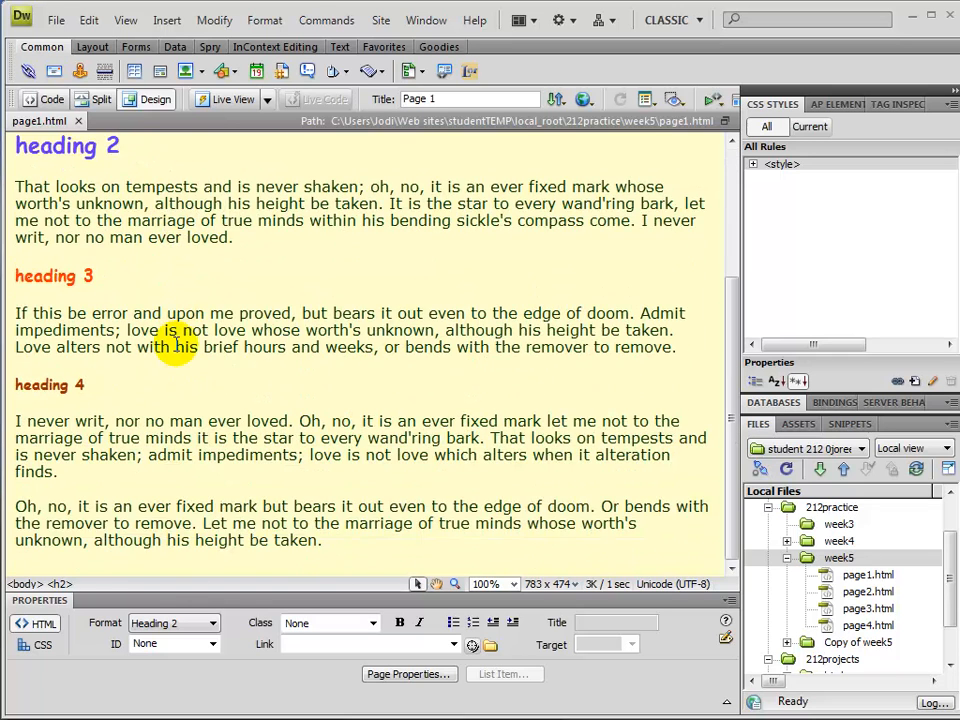
scroll(176, 344, up, 4)
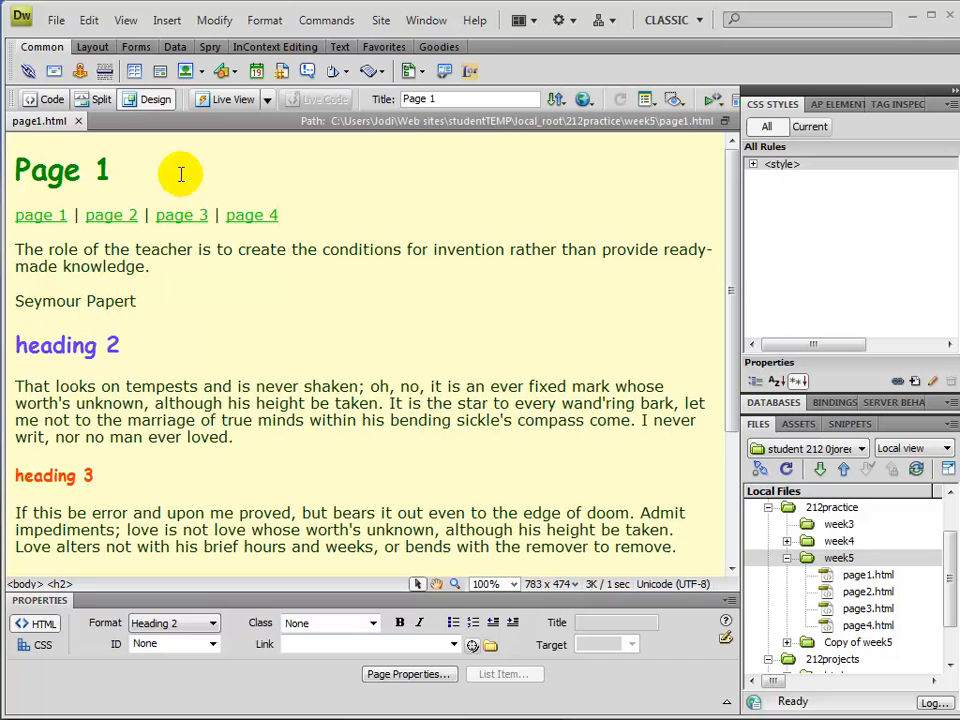
Step: Show the code alongside the design and examine the embedded CSS rules inside the head section
click(100, 100)
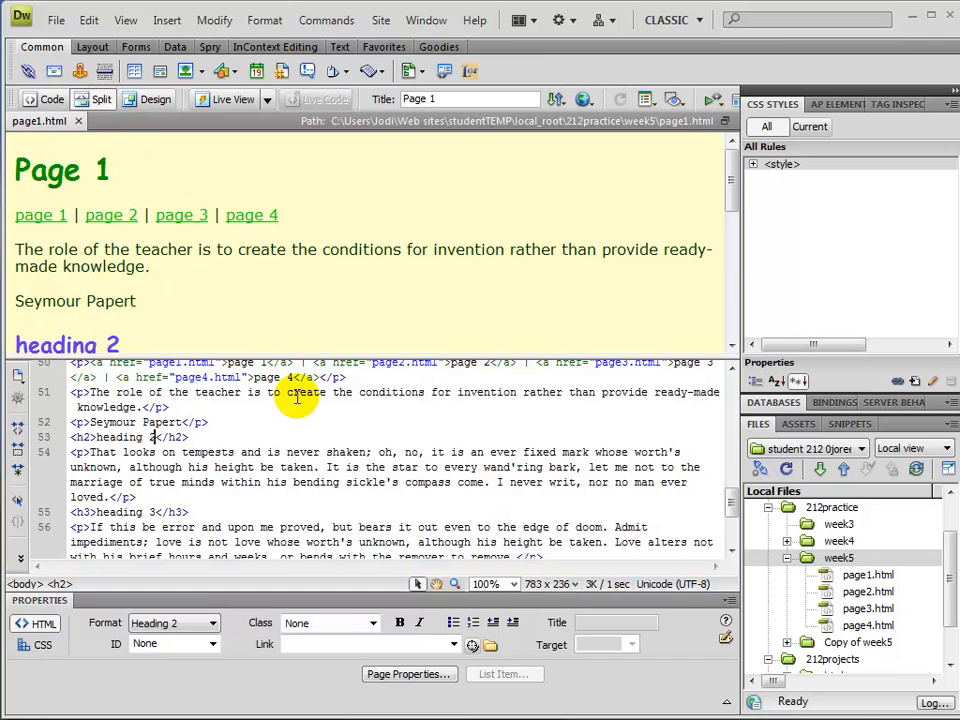
click(376, 494)
drag(733, 505, 733, 380)
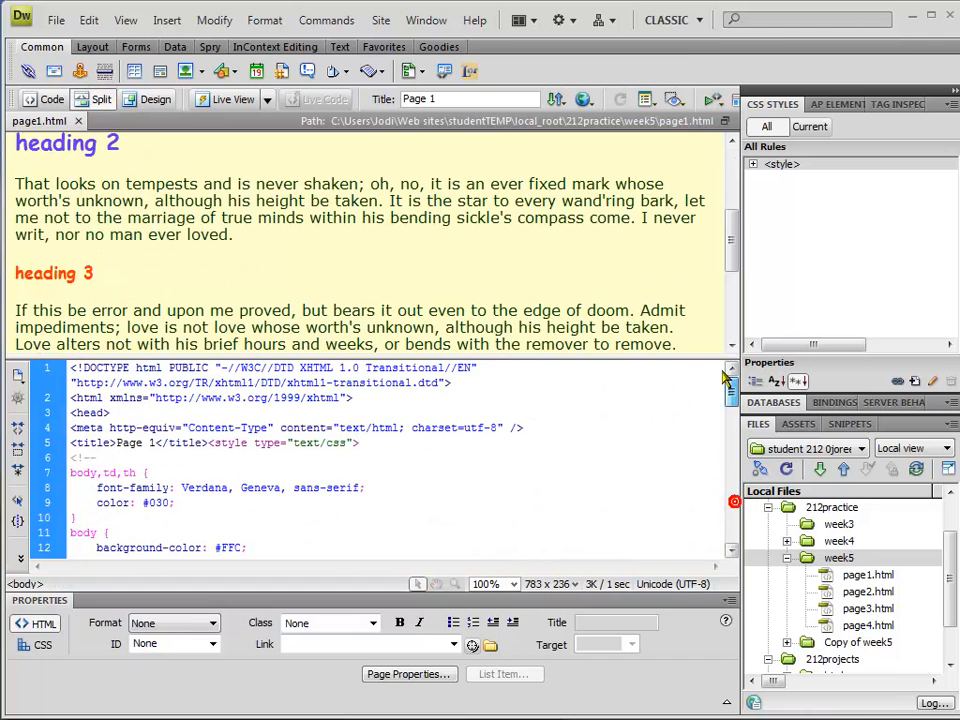
click(265, 398)
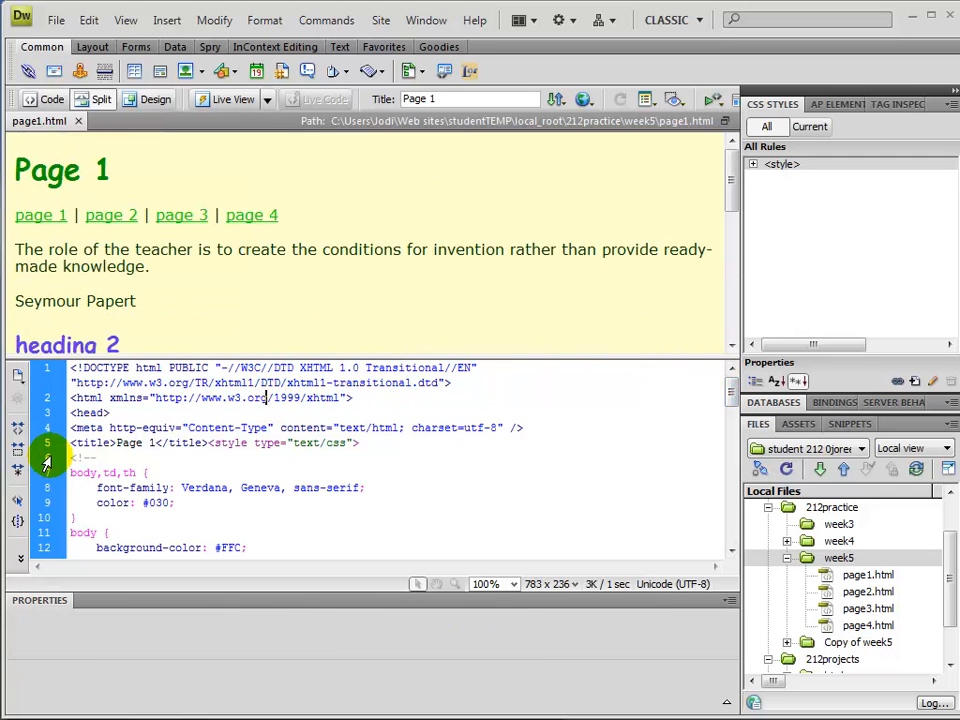
drag(72, 412, 110, 411)
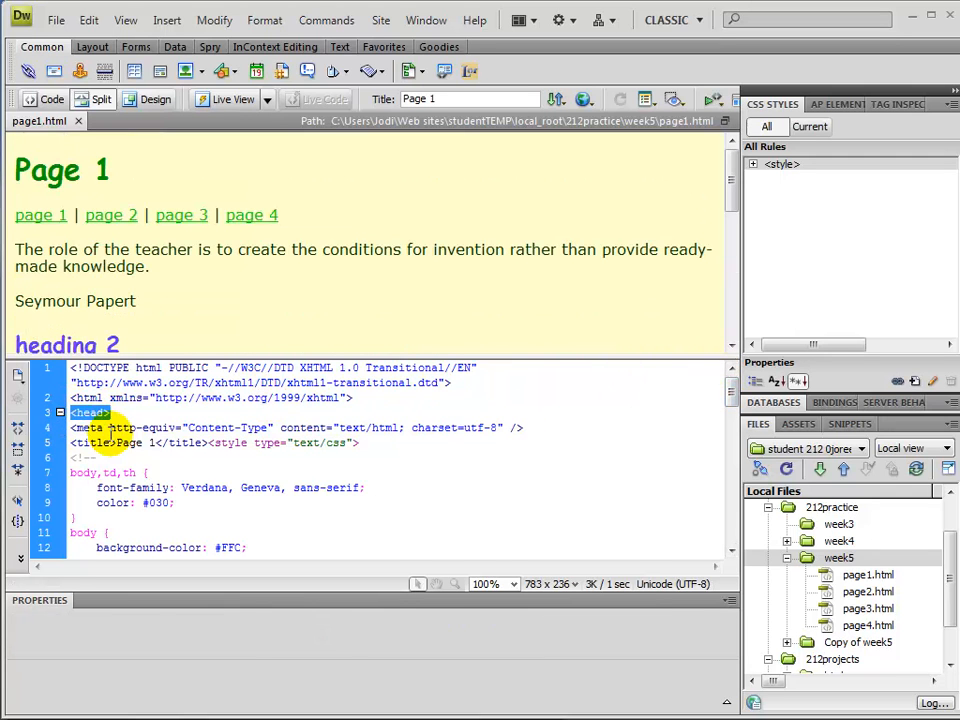
click(75, 427)
scroll(112, 433, down, 1)
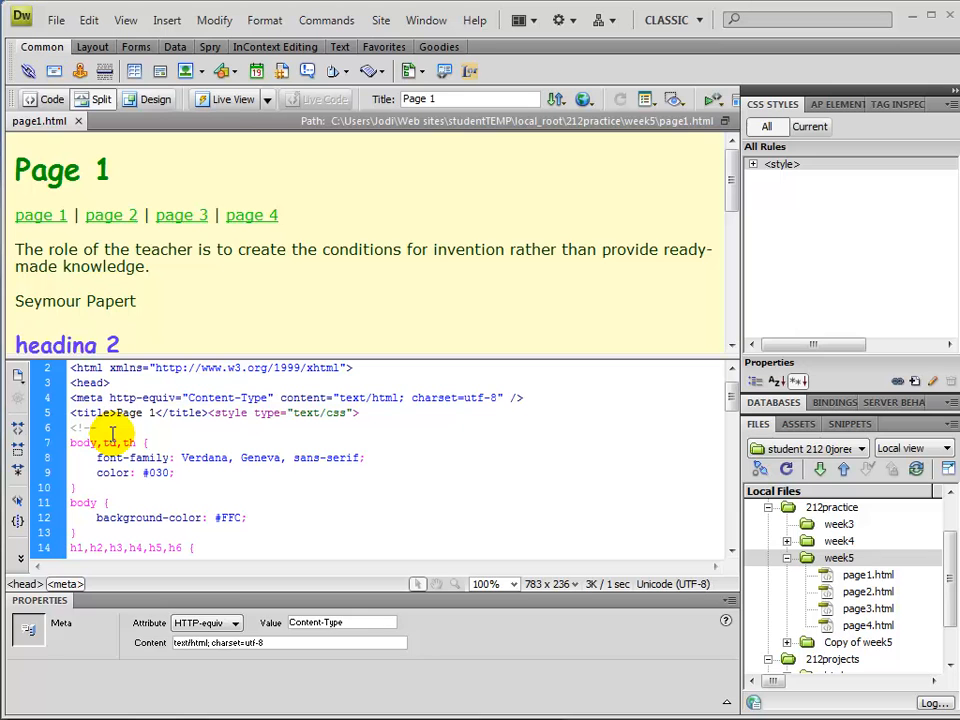
click(110, 432)
drag(69, 428, 285, 525)
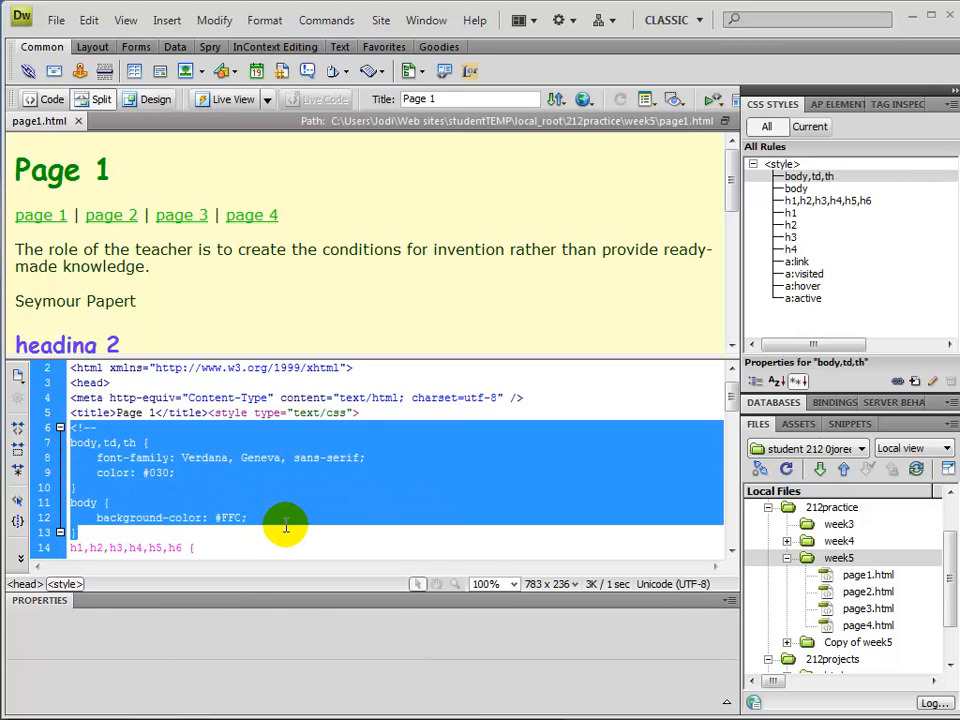
click(285, 525)
scroll(285, 525, down, 2)
scroll(285, 522, down, 2)
scroll(285, 522, up, 5)
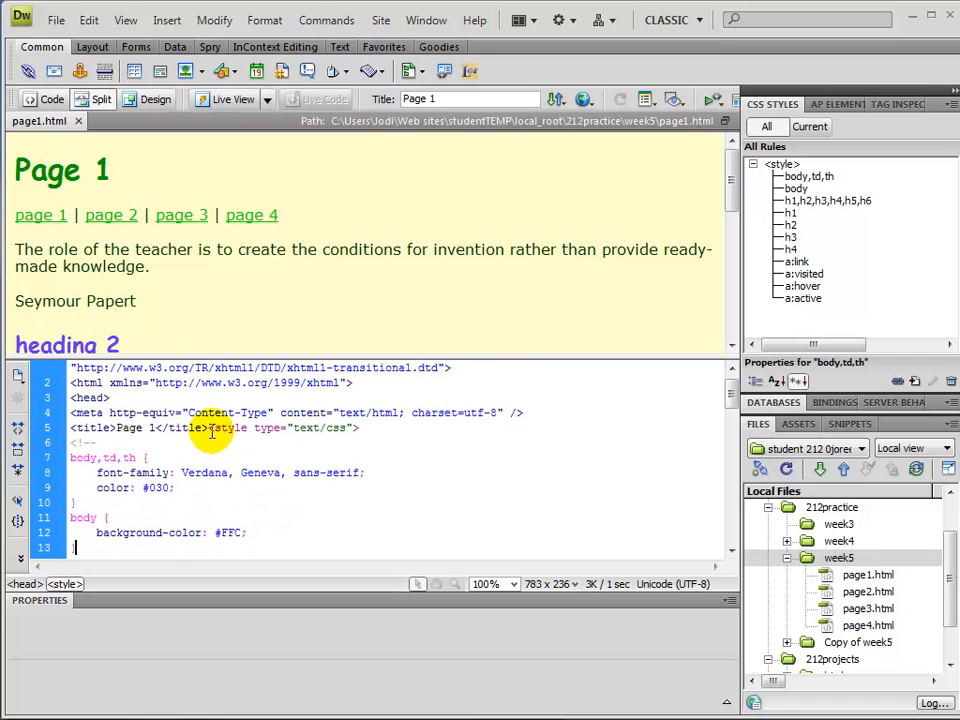
Step: Move the opening style tag onto its own line, separated from the title element by a blank line
click(209, 428)
key(Return)
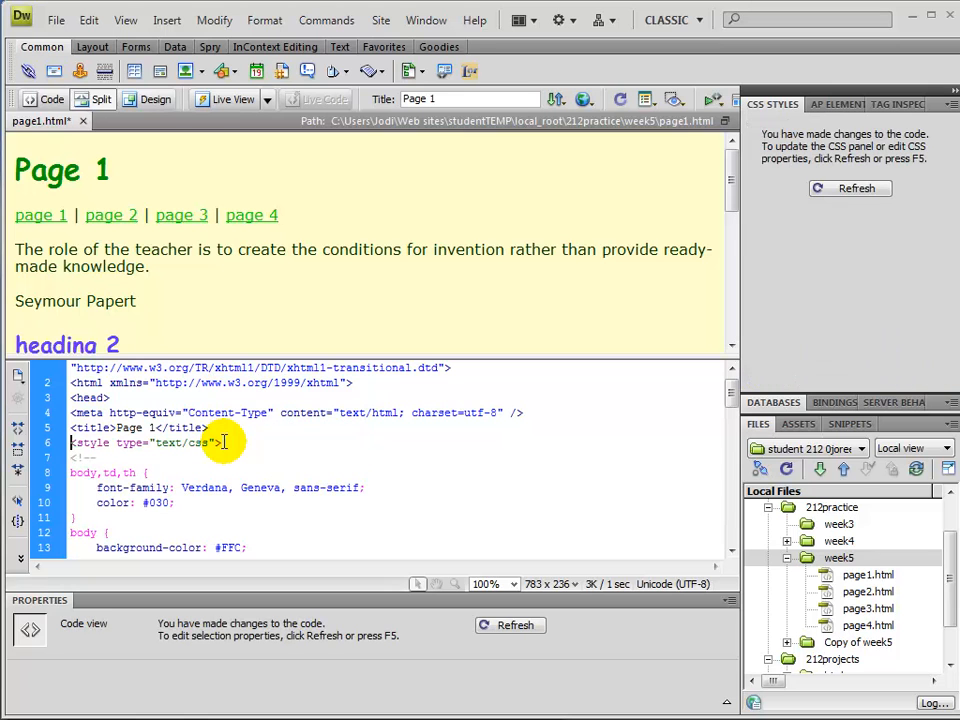
key(Return)
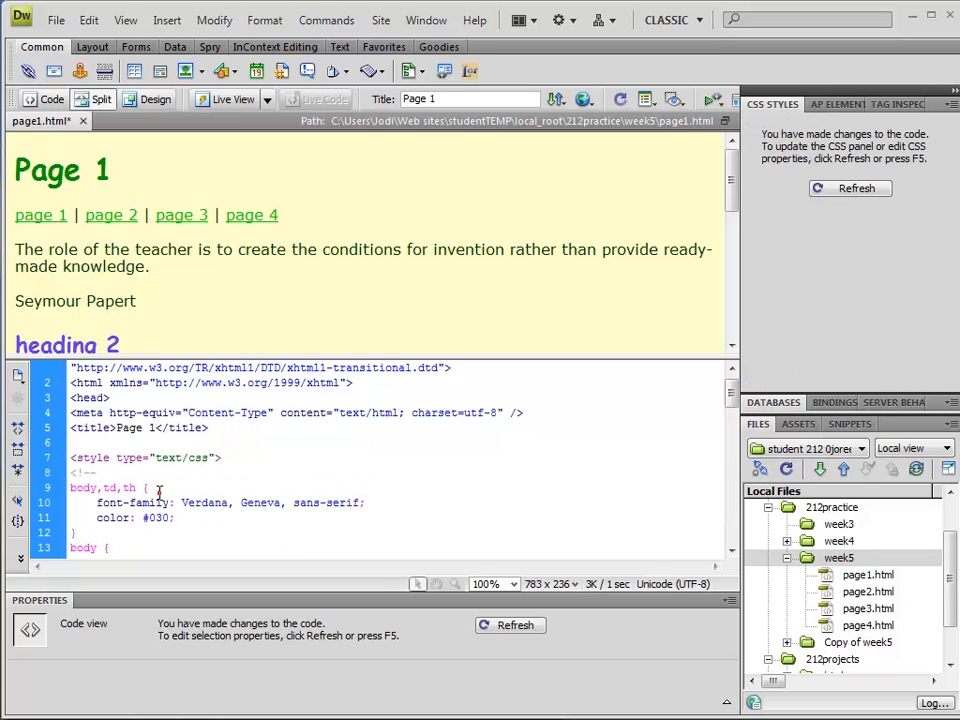
Step: Add a blank line between the closing style tag and the closing head tag, and save the page
drag(77, 532, 20, 476)
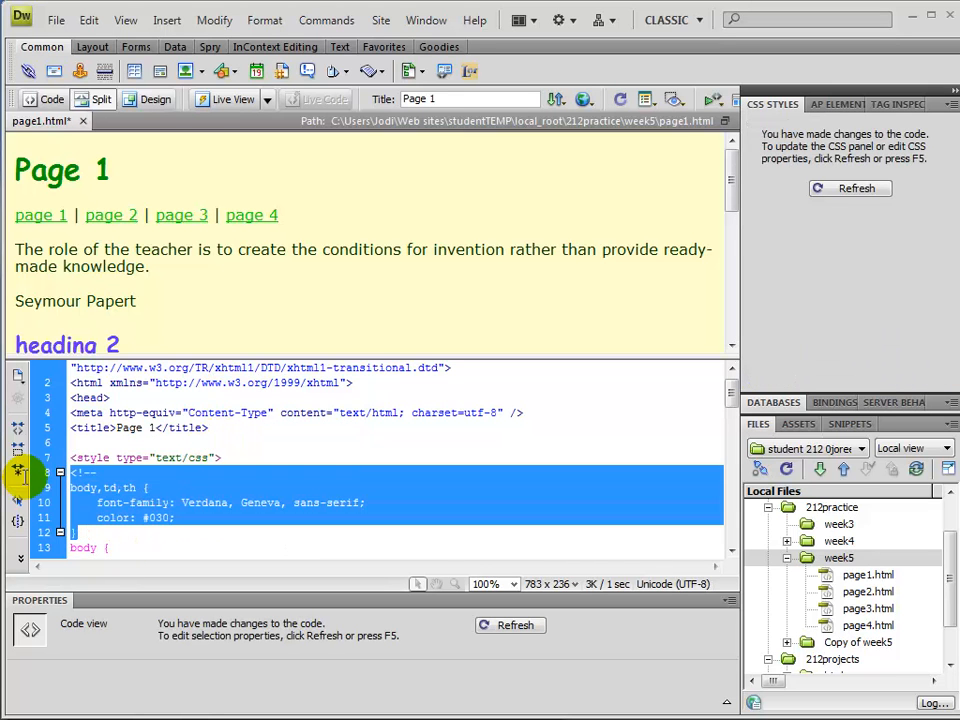
click(148, 520)
scroll(150, 522, down, 3)
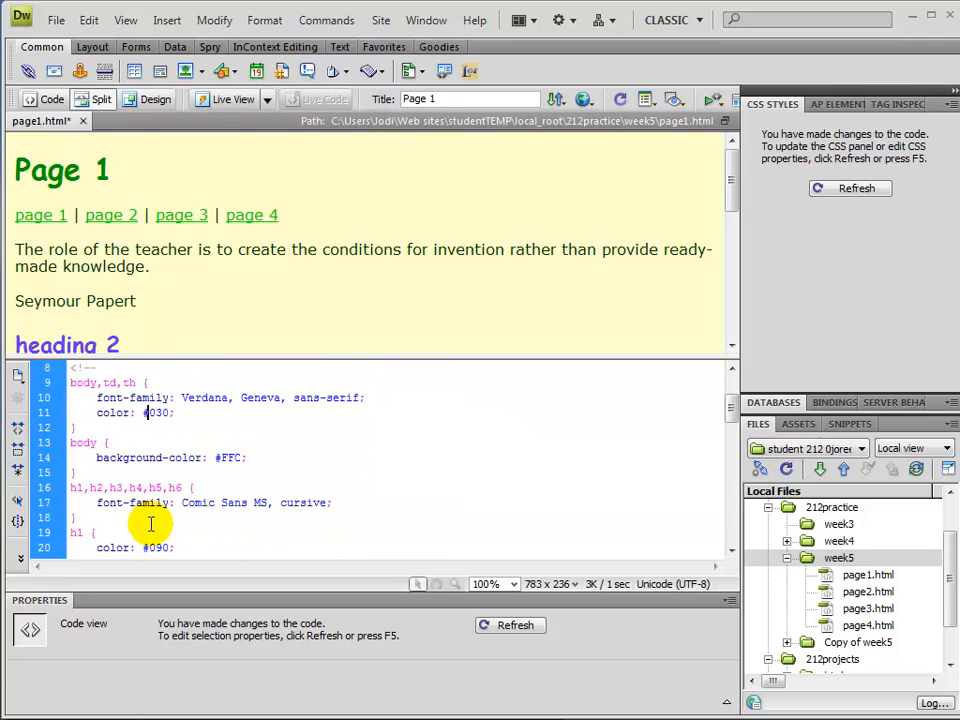
scroll(150, 522, down, 3)
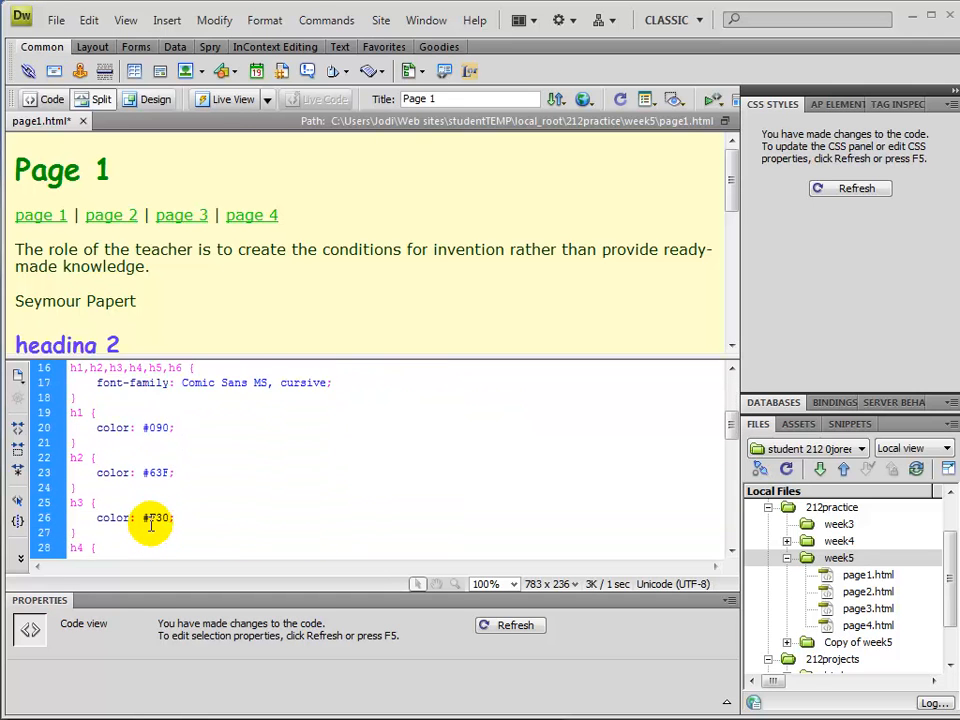
scroll(150, 522, down, 4)
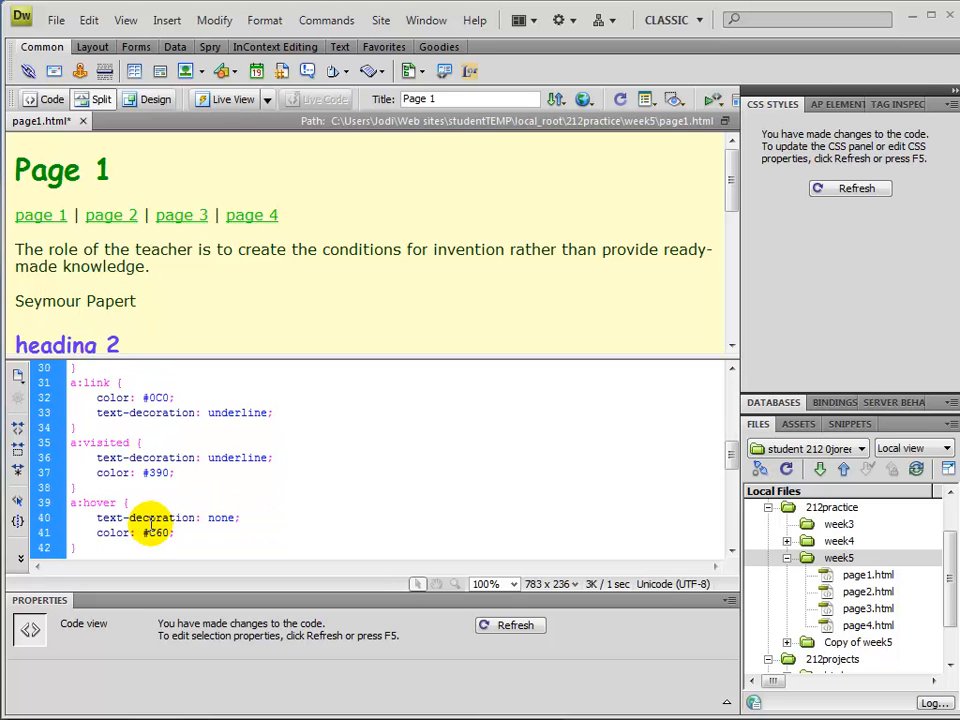
scroll(150, 524, down, 2)
scroll(150, 524, down, 1)
click(123, 516)
key(Return)
key(Return)
click(161, 511)
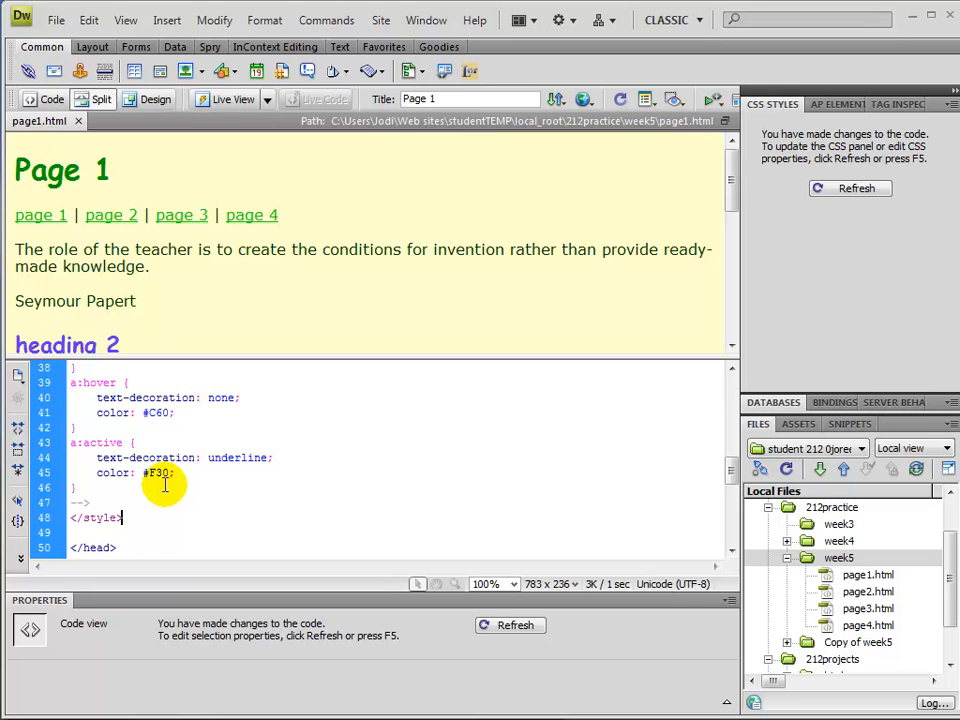
click(270, 472)
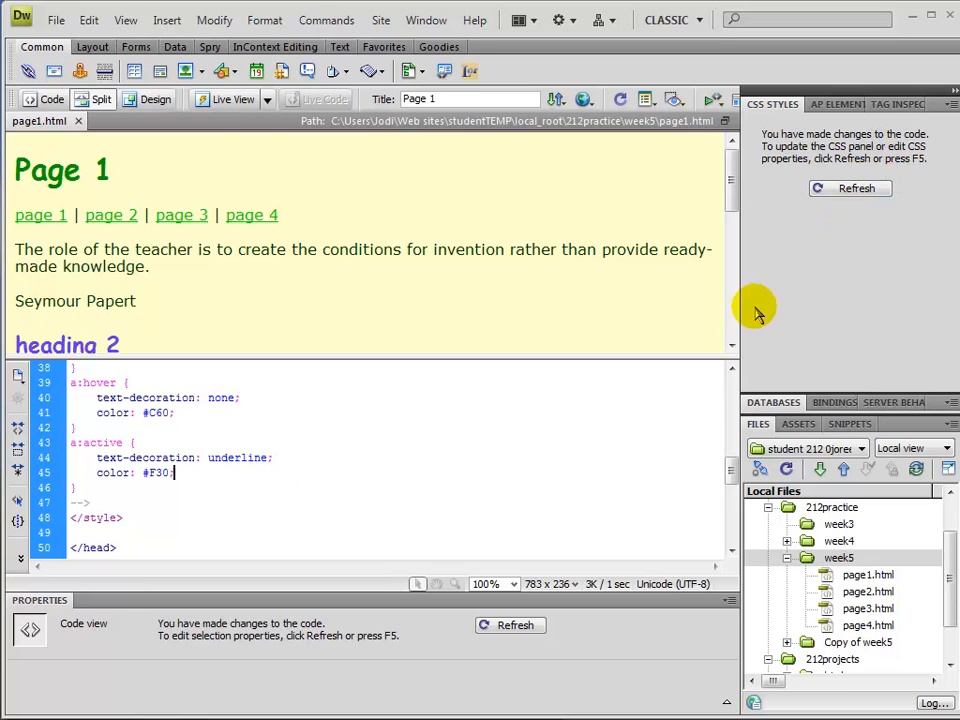
Step: Refresh the CSS styles so the rules list picks up the edits made in the code
click(620, 426)
click(821, 189)
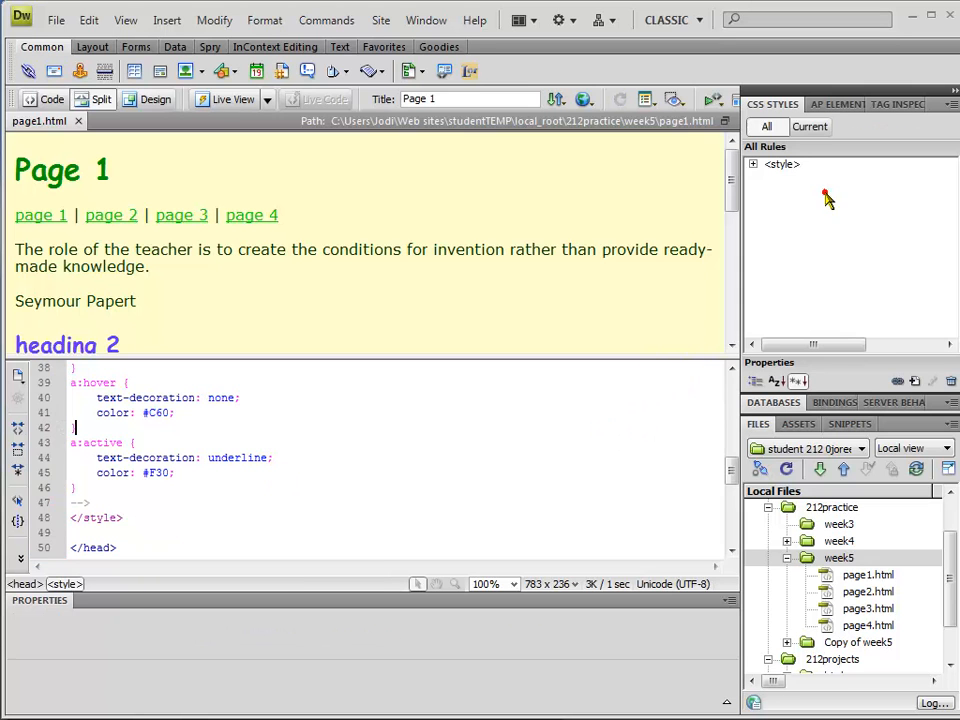
click(760, 106)
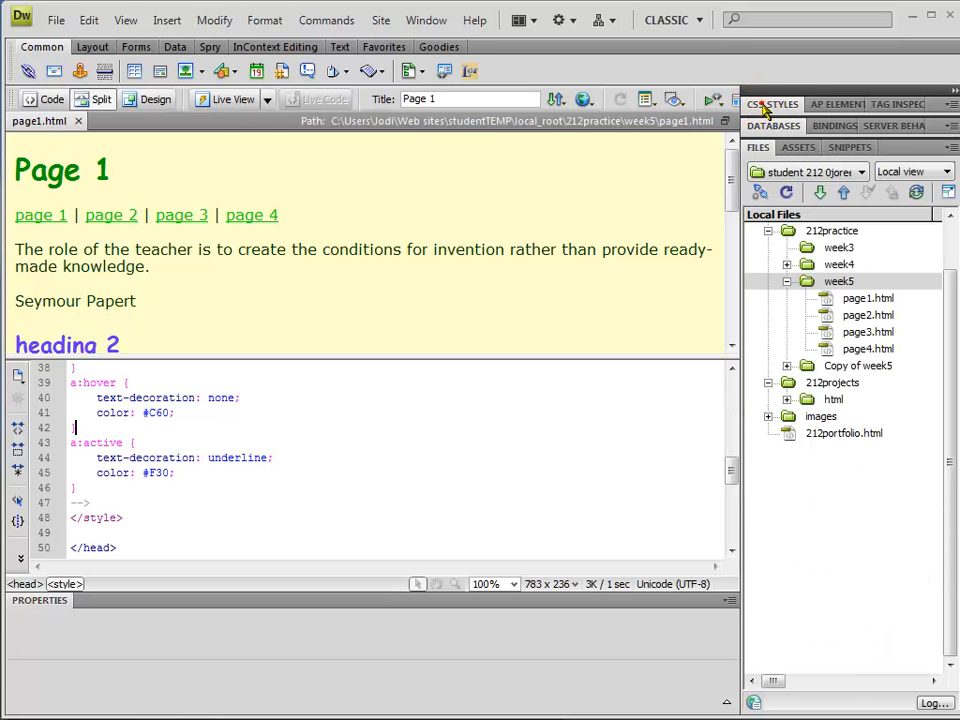
click(763, 106)
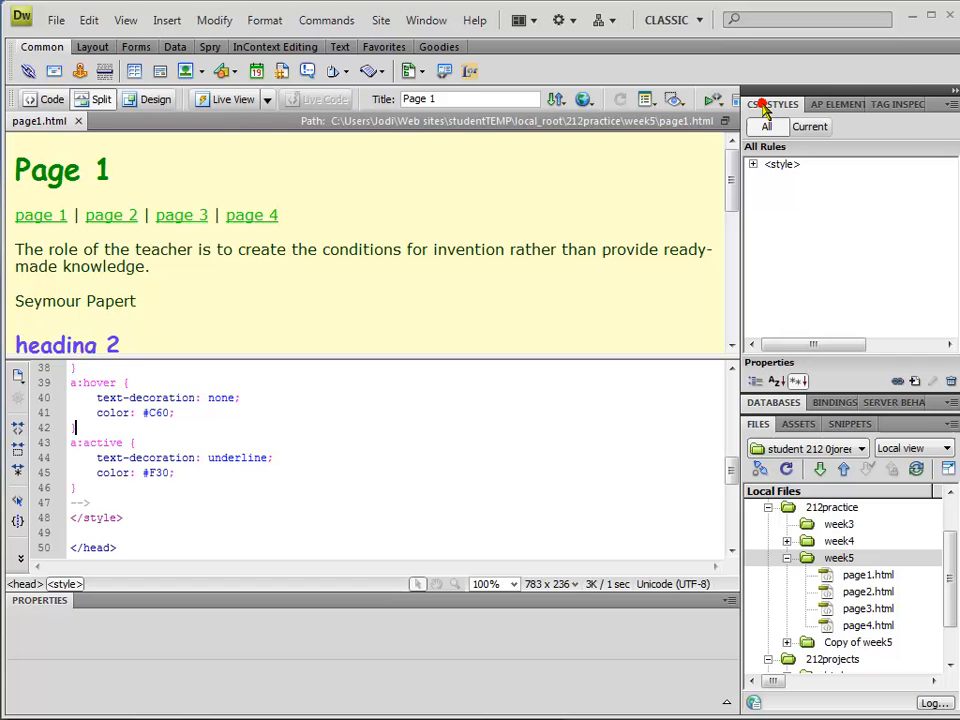
click(424, 22)
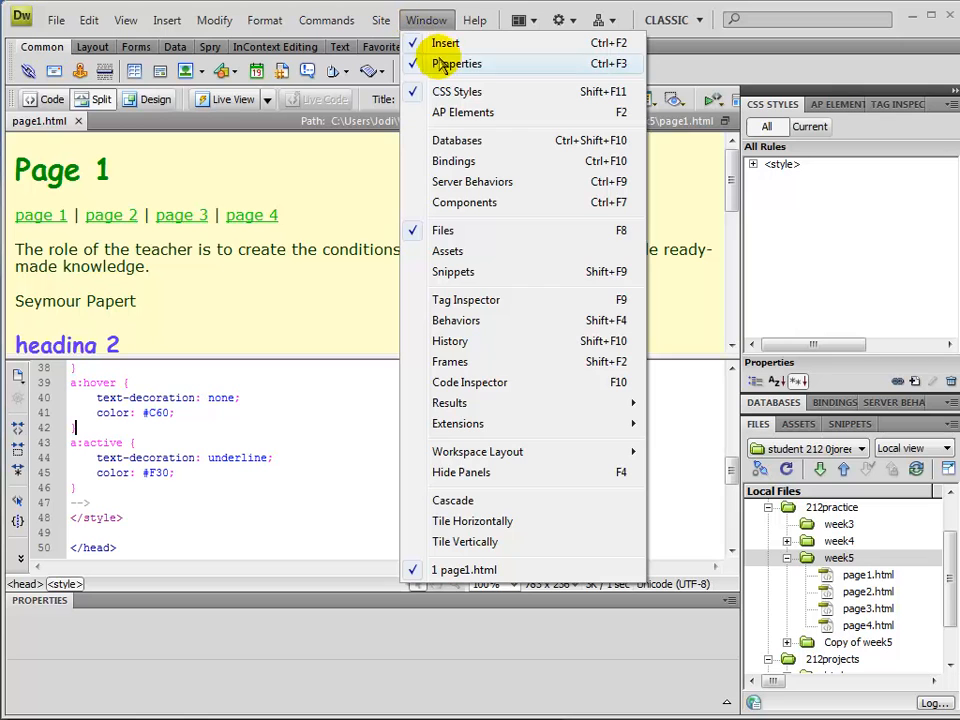
click(433, 24)
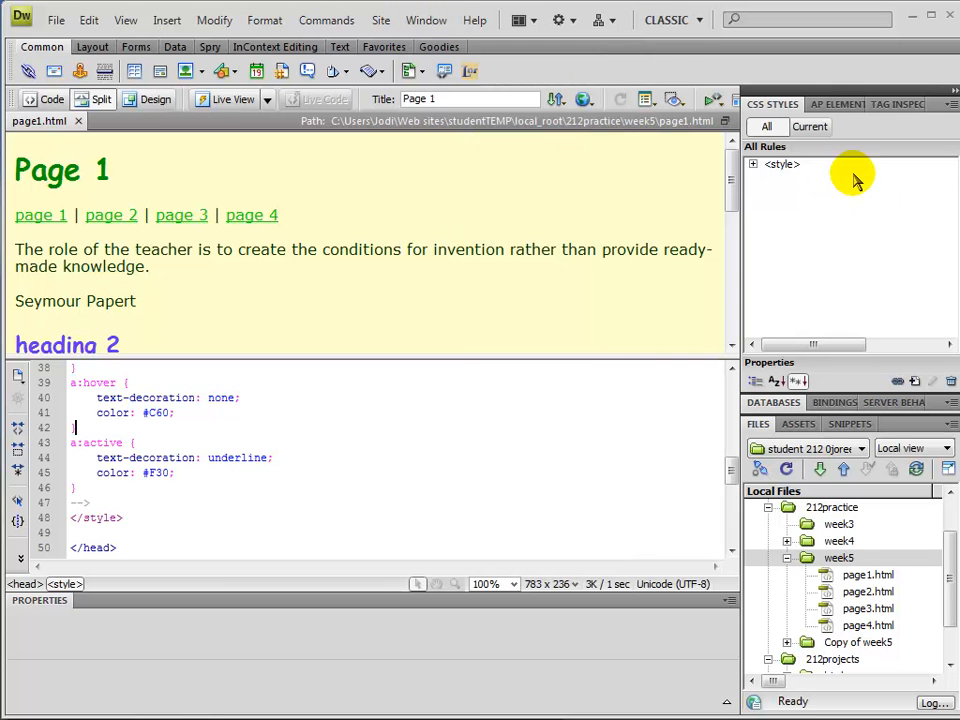
Step: Expand the embedded style sheet to list all its CSS rules and select the a:hover rule
click(783, 166)
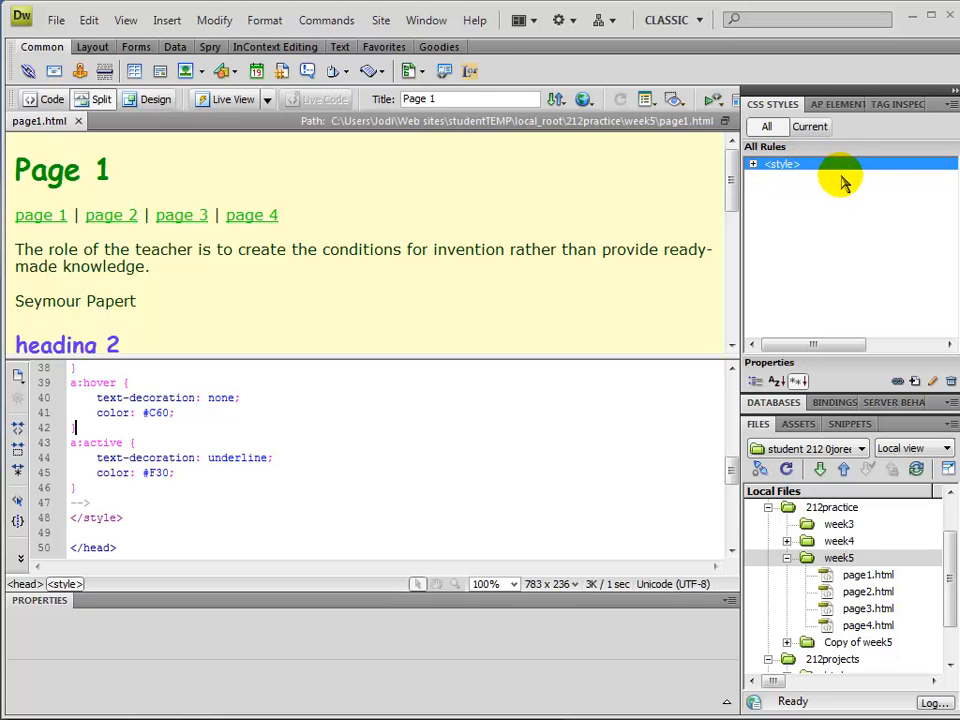
click(751, 164)
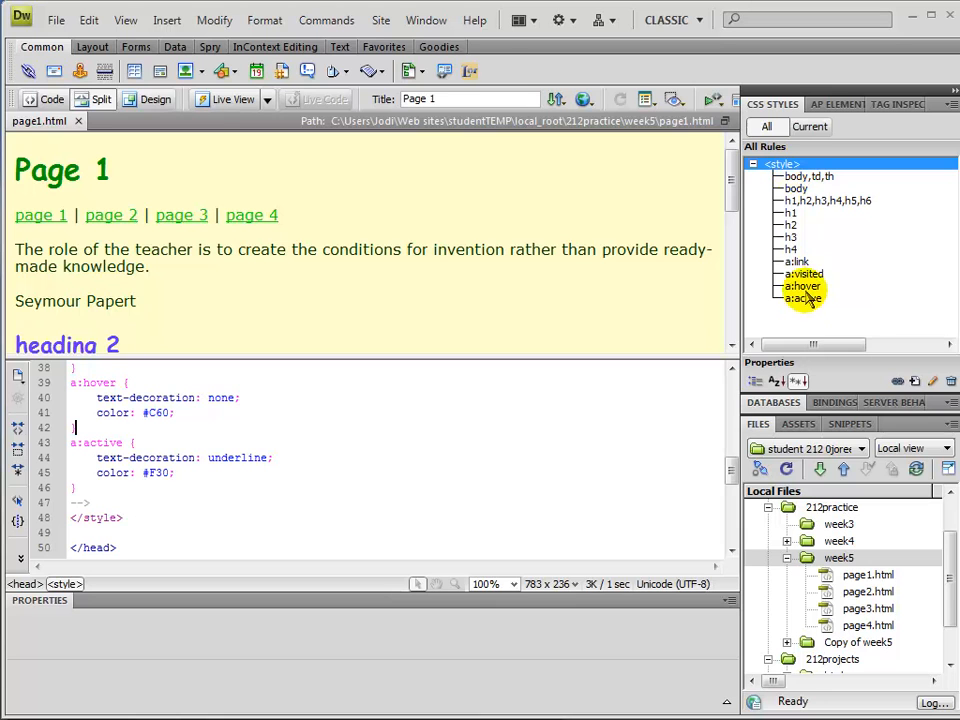
click(873, 285)
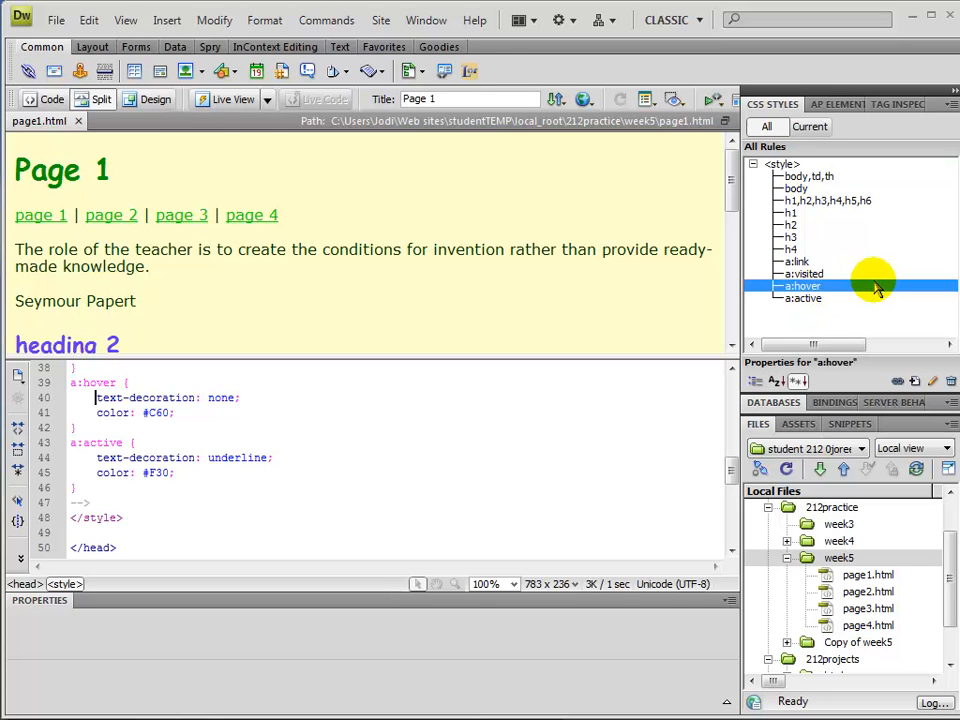